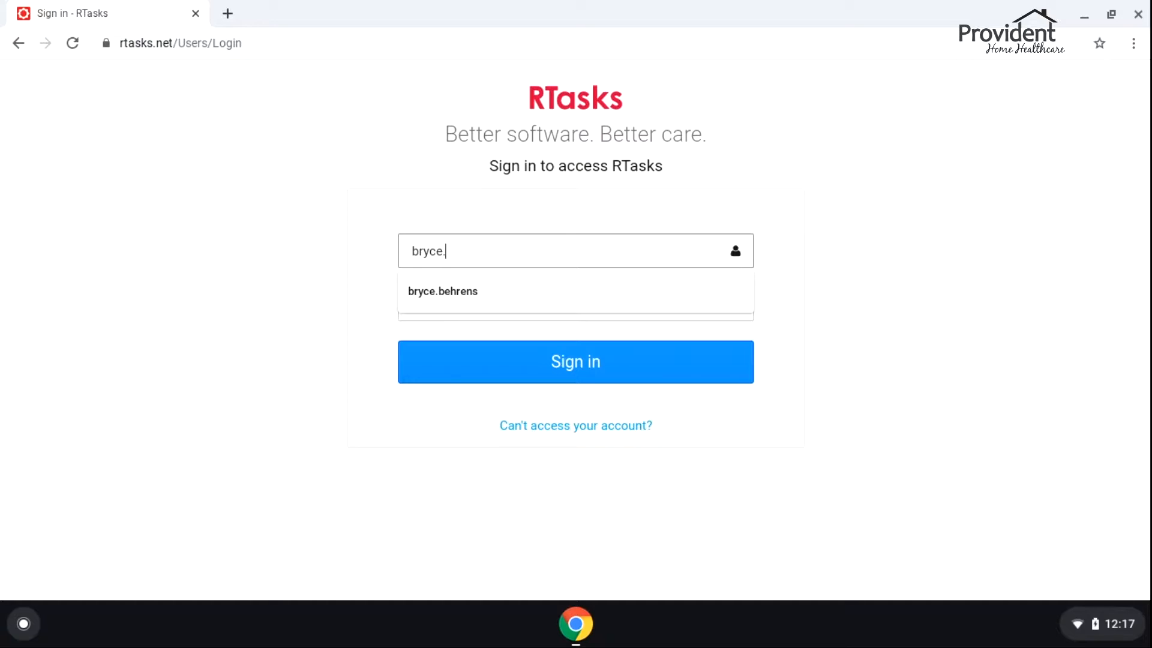
Step: Enter the account password and sign in to the account
key(Tab)
text(••••••••••••)
key(Return)
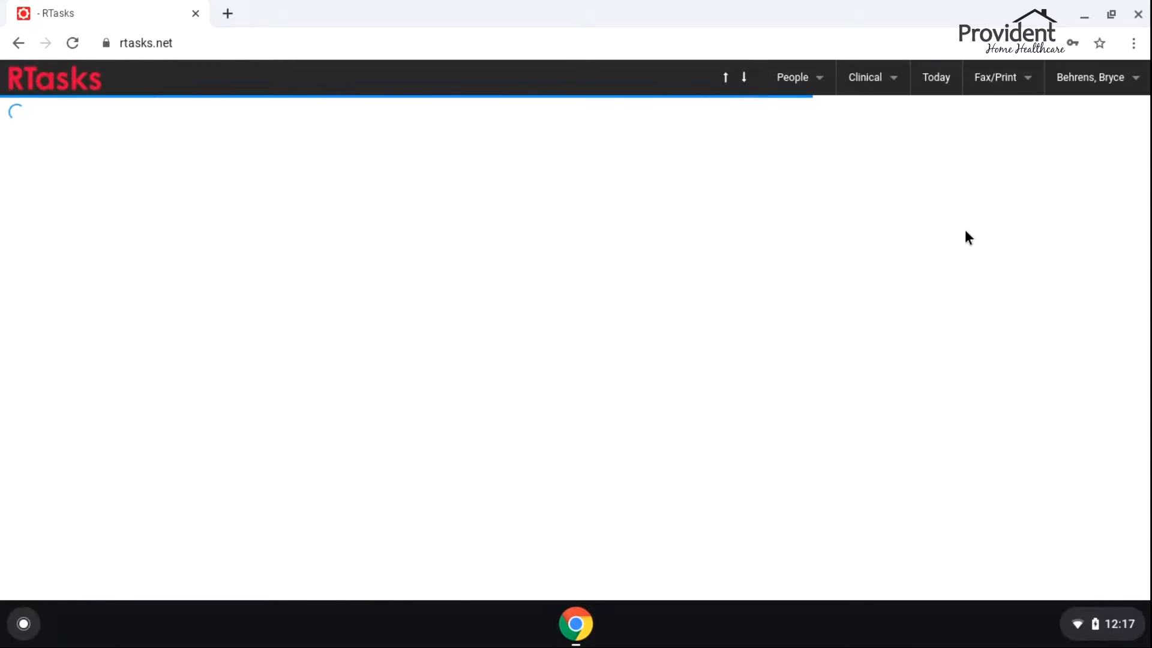
Step: Connect to the A Test Provident campus of the Provident Home Health Care MN facility
mouse_move(1103, 88)
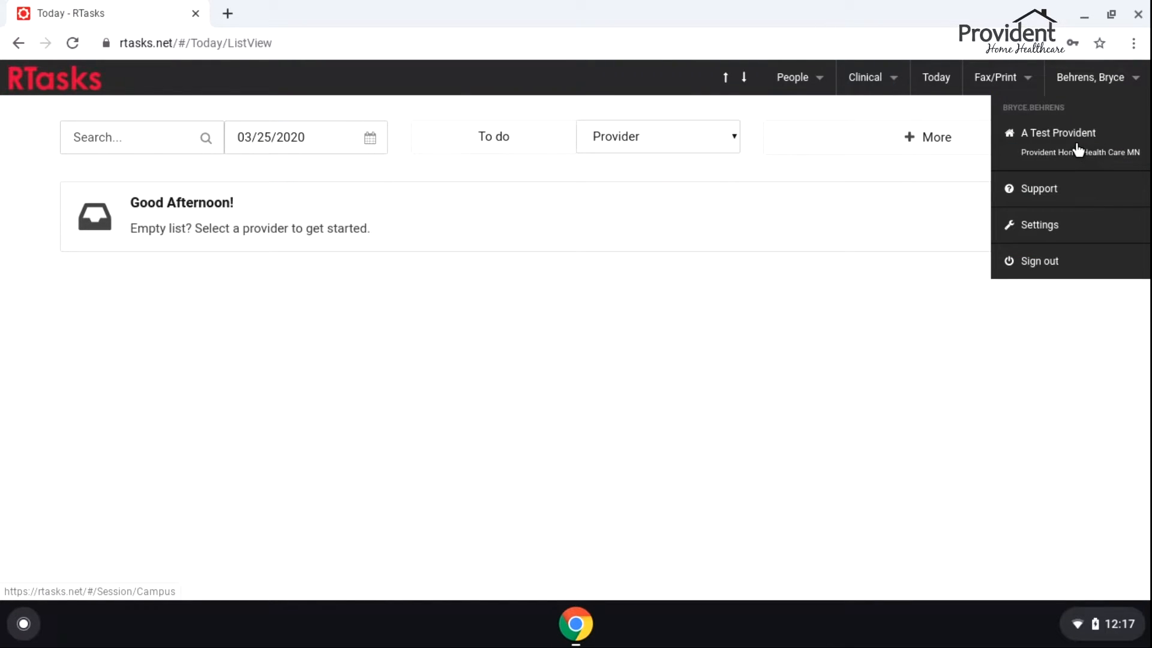
click(1075, 141)
mouse_move(1132, 72)
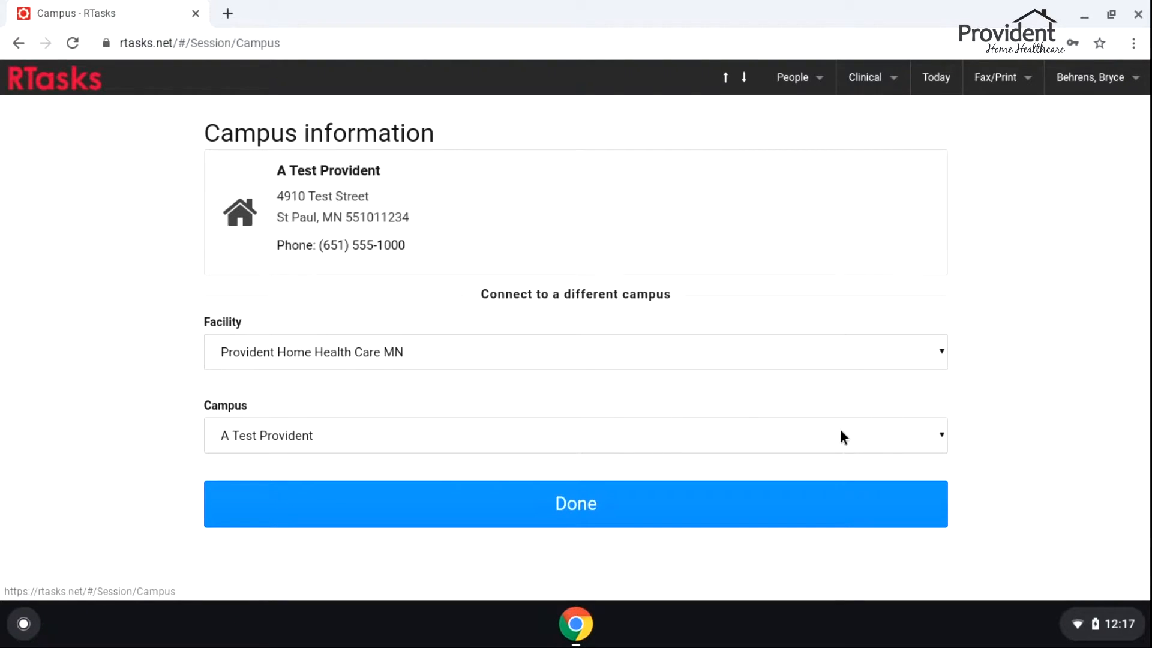
click(483, 433)
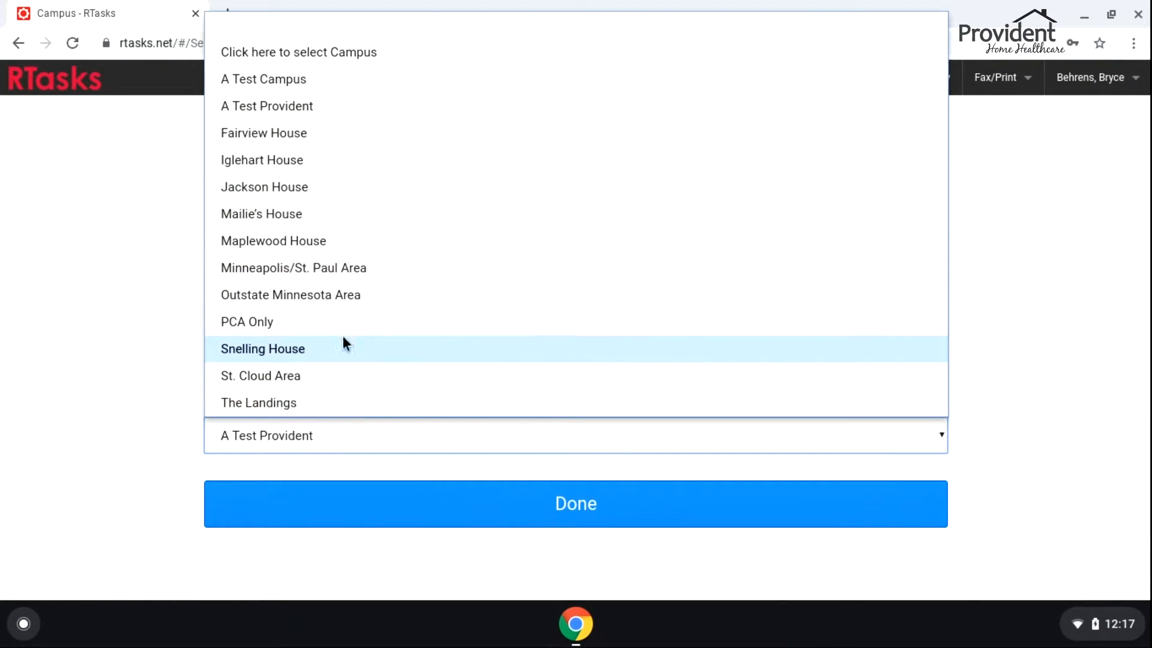
click(297, 103)
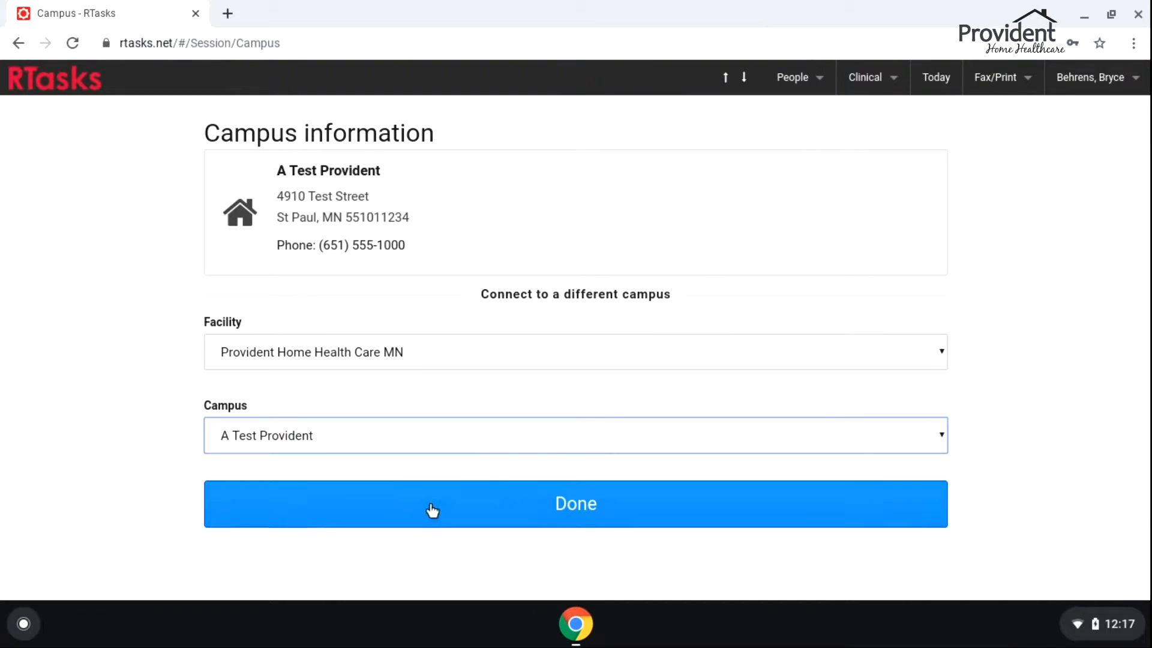
click(566, 515)
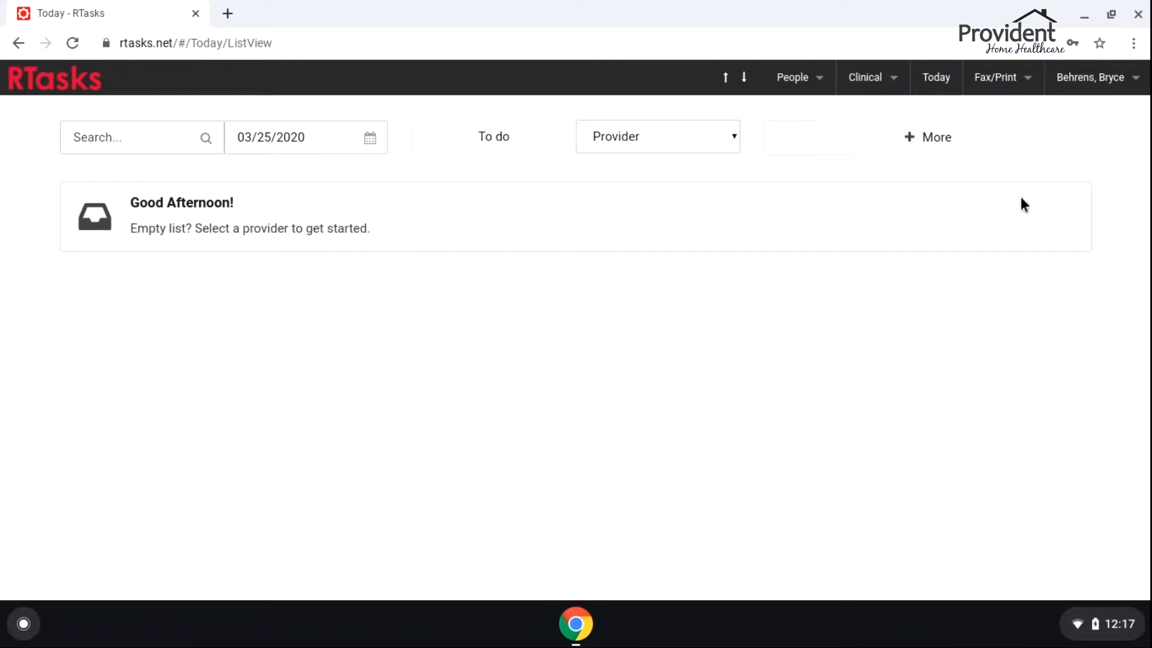
Step: Open the clinical Incidents page for reporting and viewing incidents
click(874, 78)
mouse_move(874, 89)
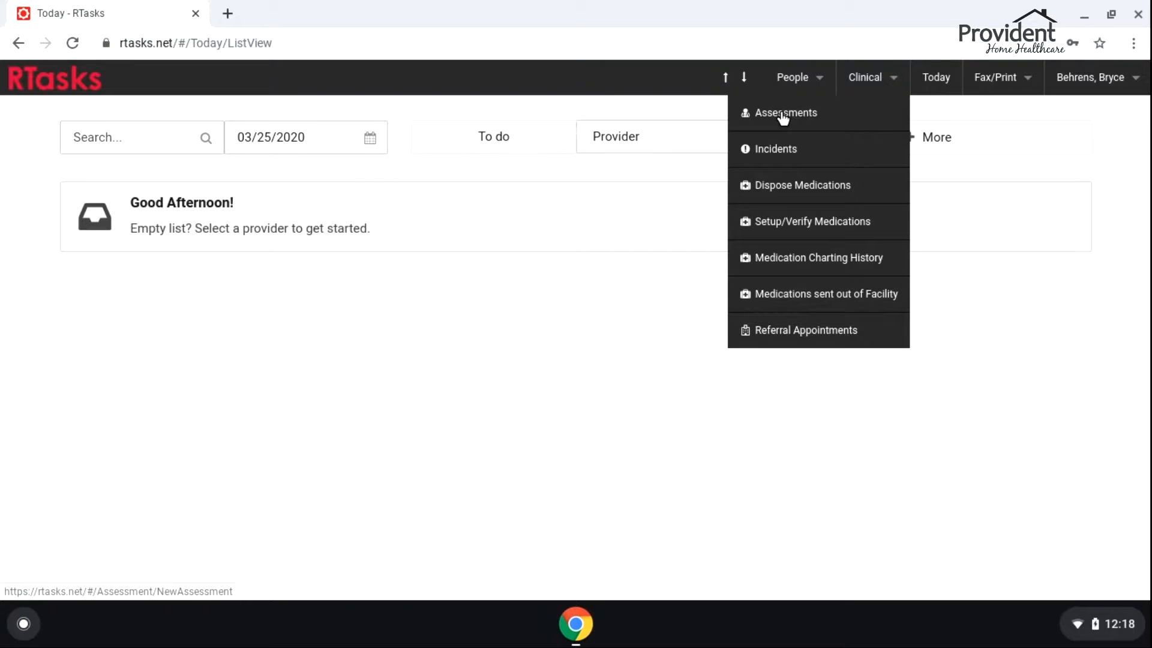
click(791, 150)
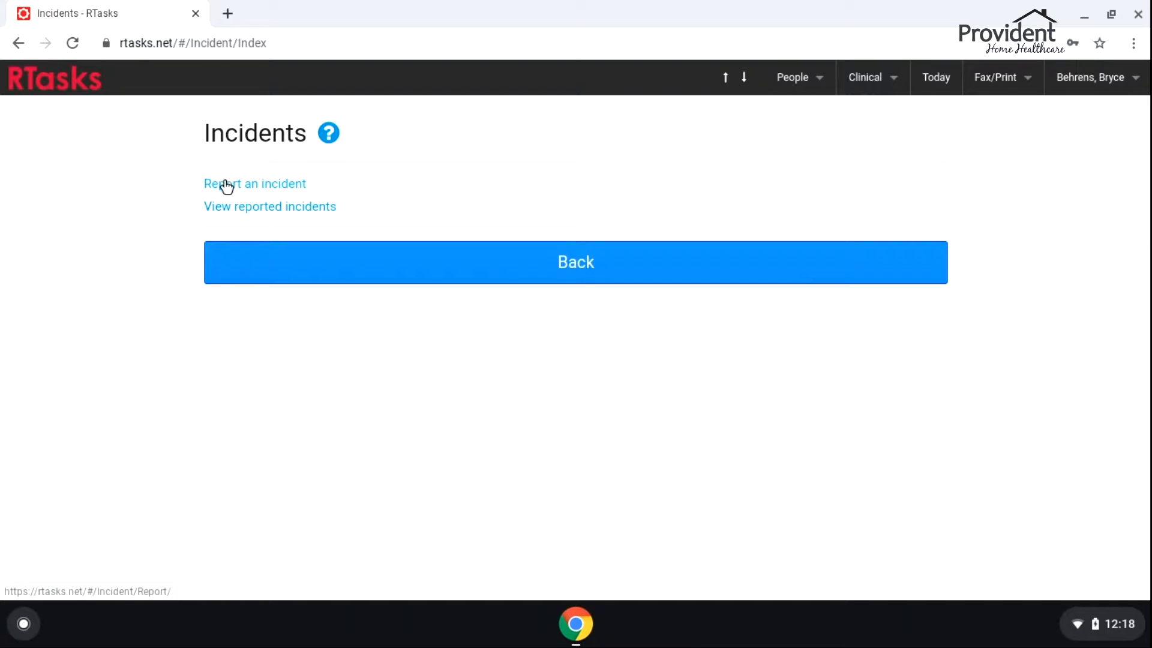
click(862, 83)
click(779, 149)
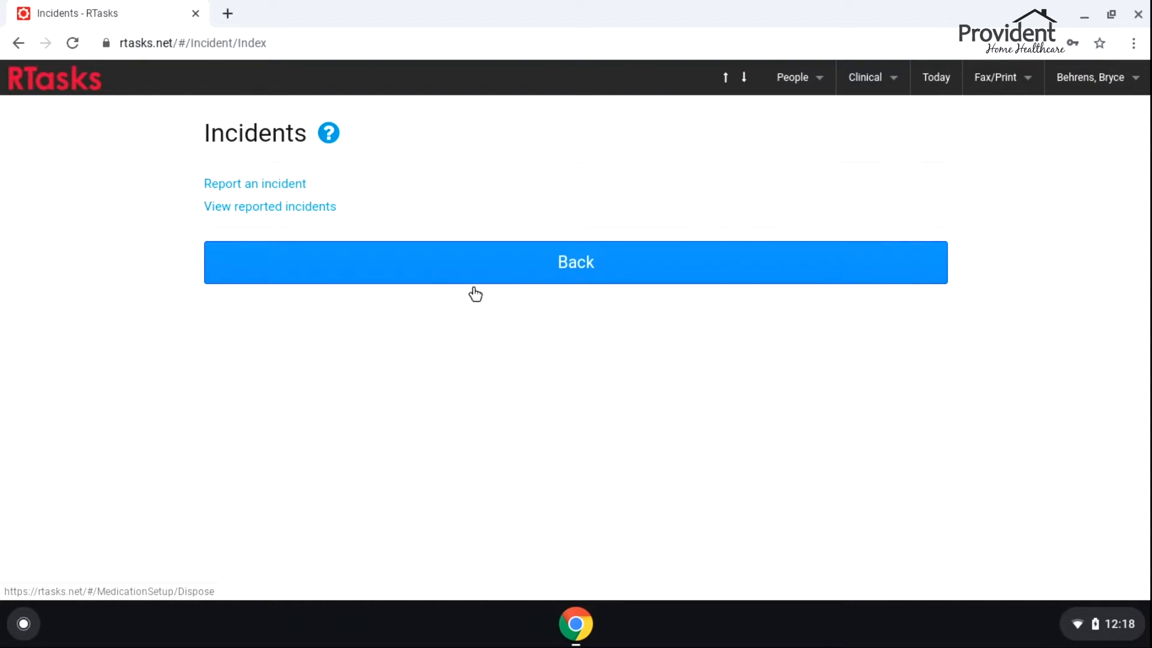
Step: Start an incident report with category Incident - Resident and type Fall for the last resident listed
click(264, 190)
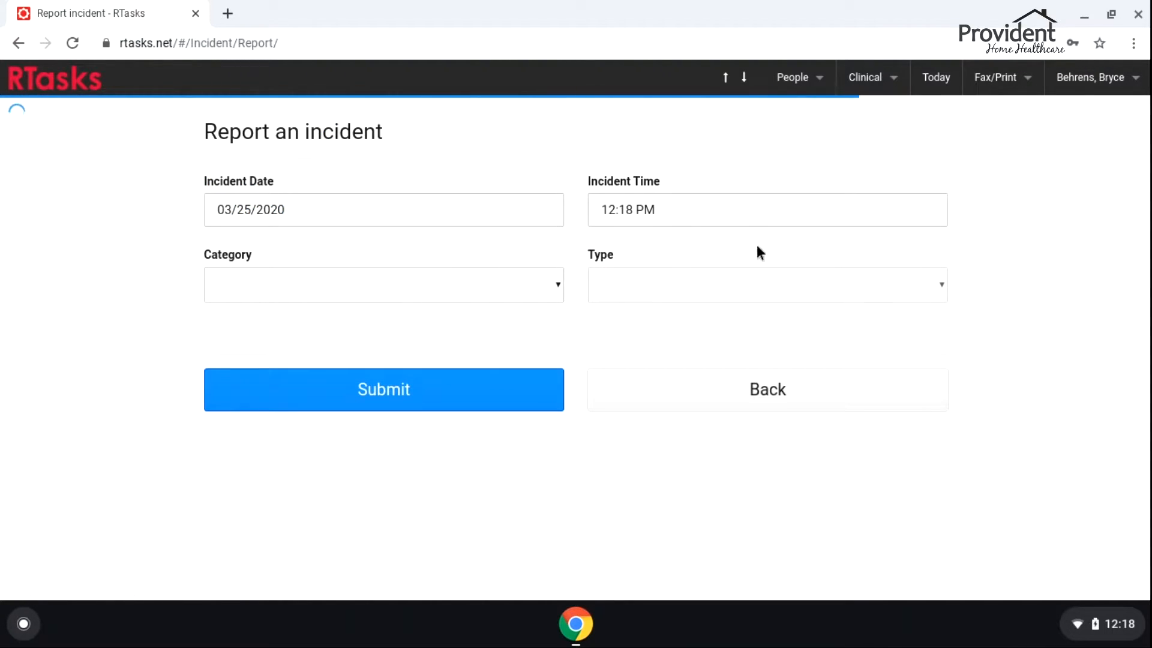
click(475, 299)
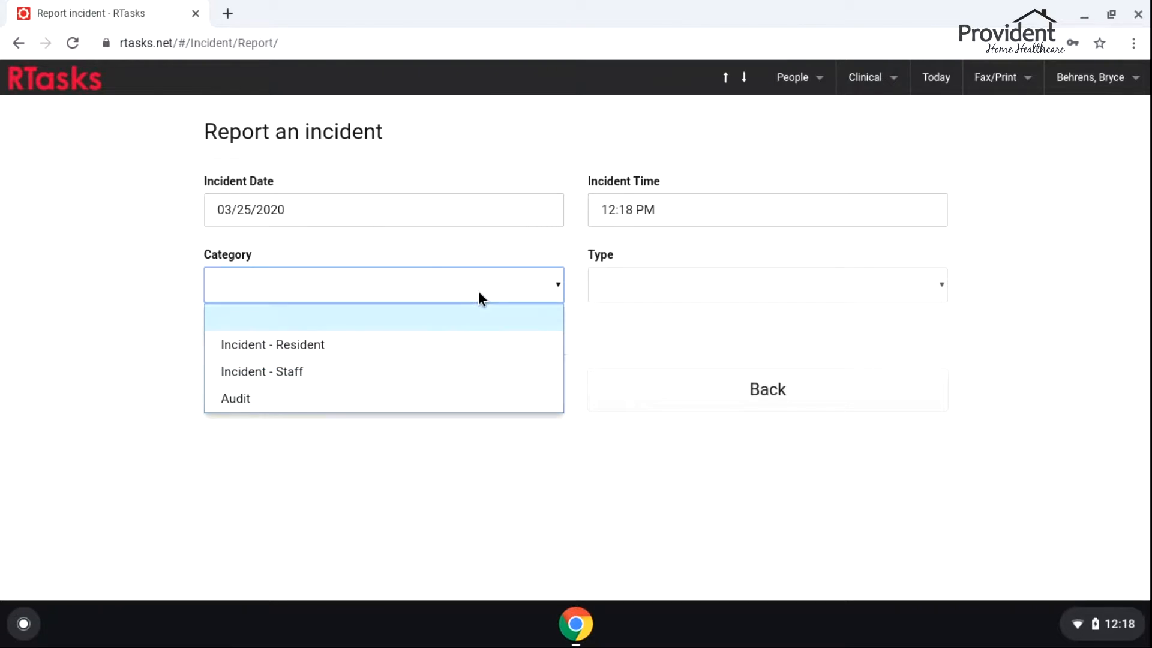
click(287, 342)
click(656, 294)
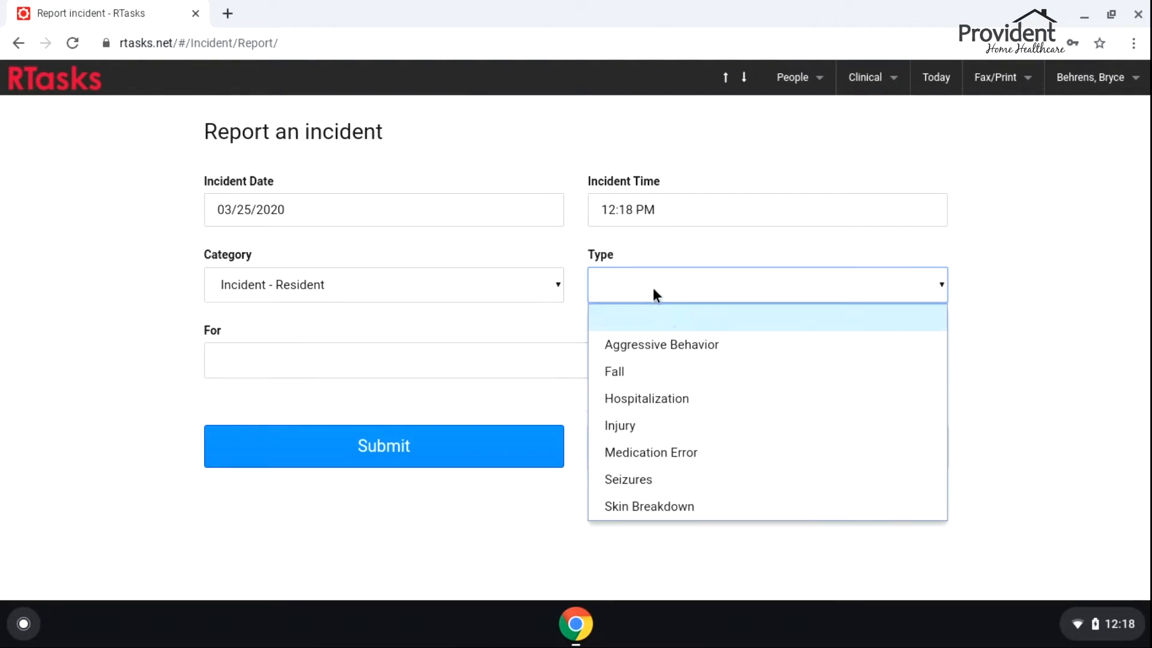
click(653, 375)
click(411, 369)
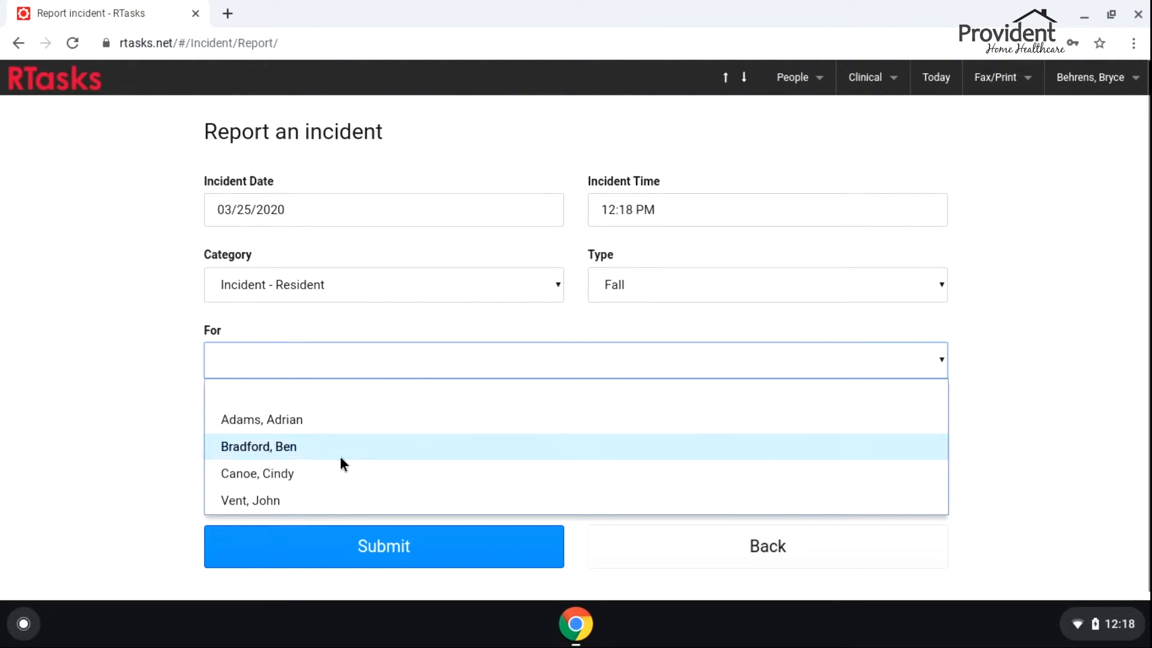
click(348, 505)
Step: Leave the incident report without saving its changes and return to the Incidents page
click(793, 77)
click(792, 112)
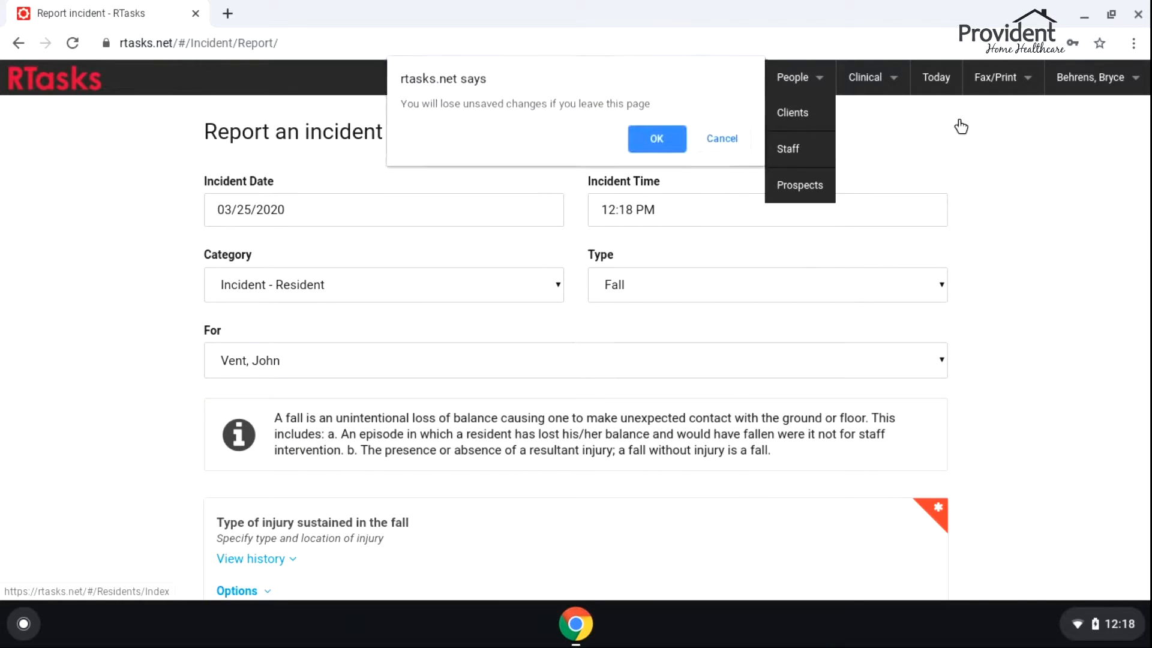
click(657, 137)
click(865, 77)
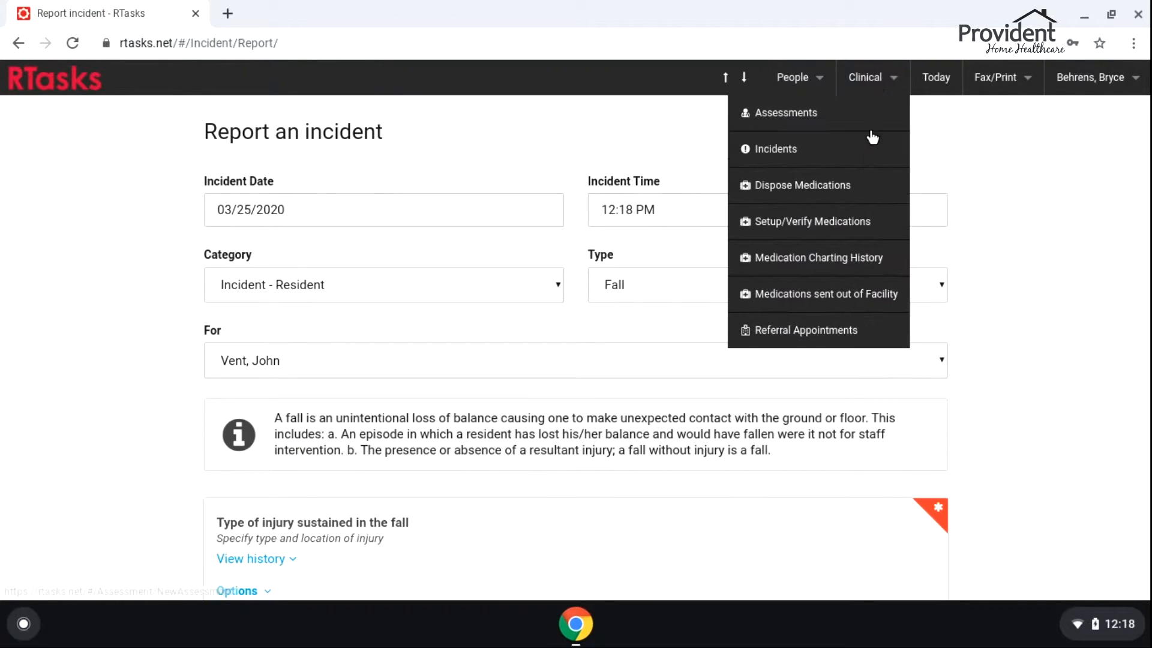
click(790, 150)
click(656, 137)
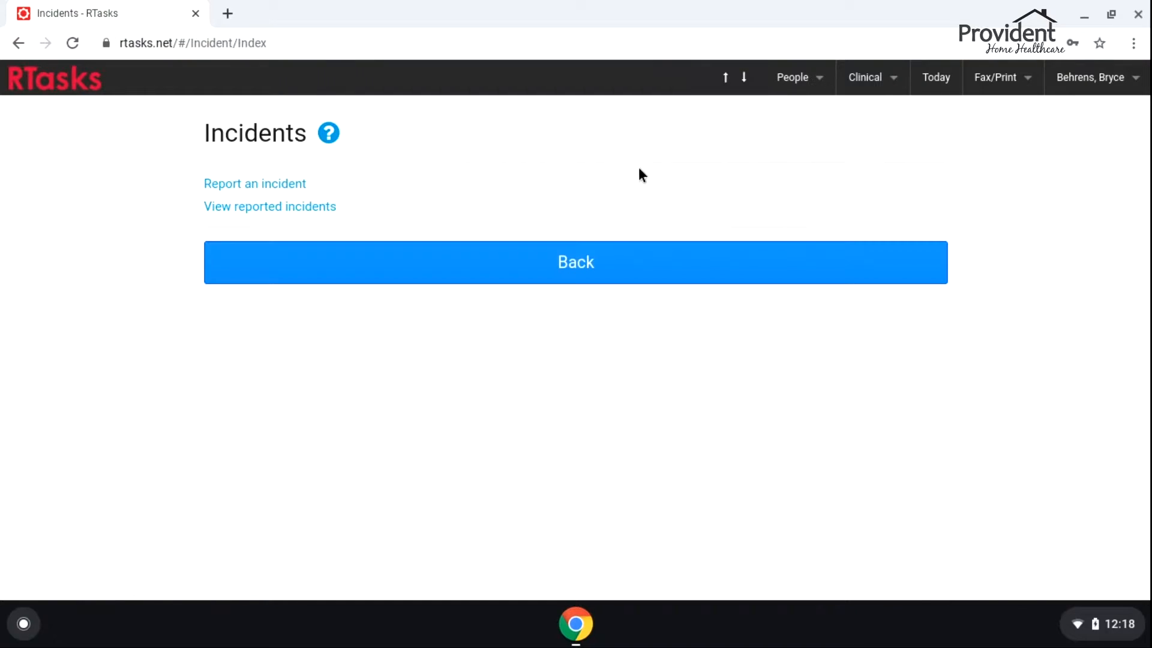
Step: View the reported incidents with the date range starting on 01/01/2020
click(344, 195)
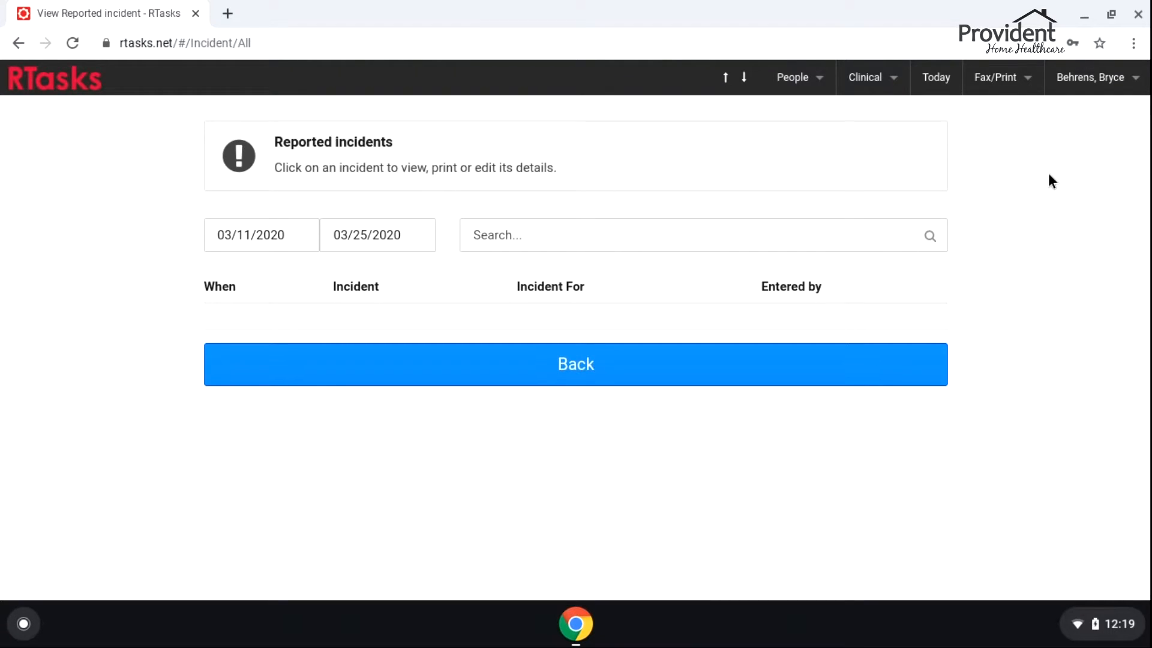
click(300, 228)
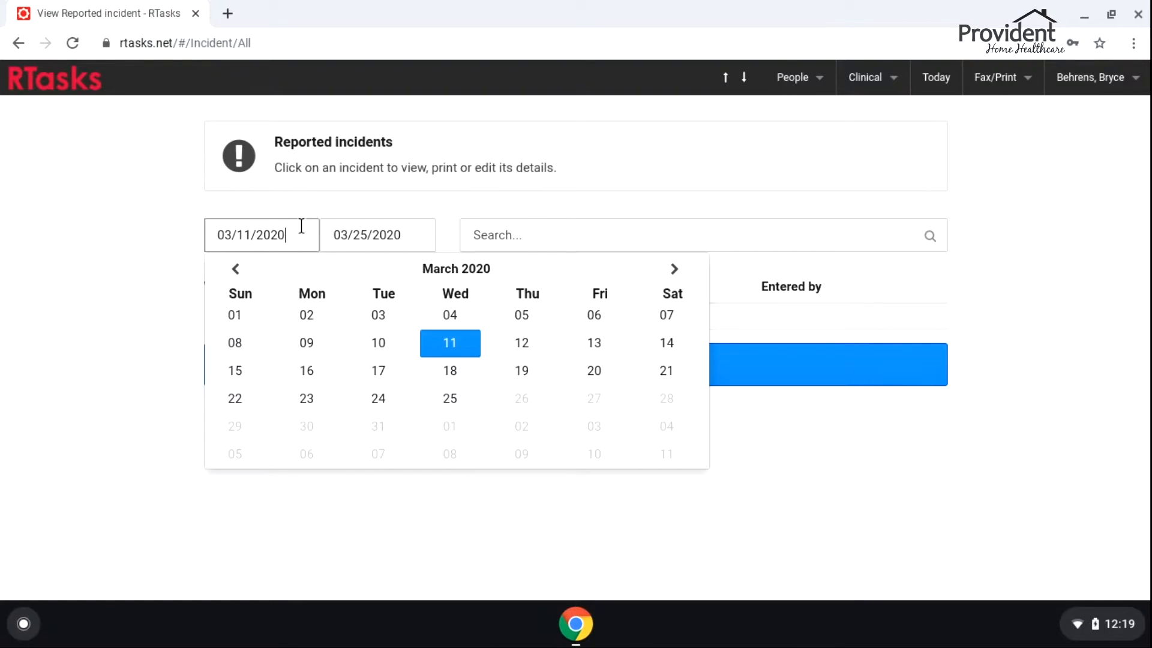
click(235, 270)
click(235, 270)
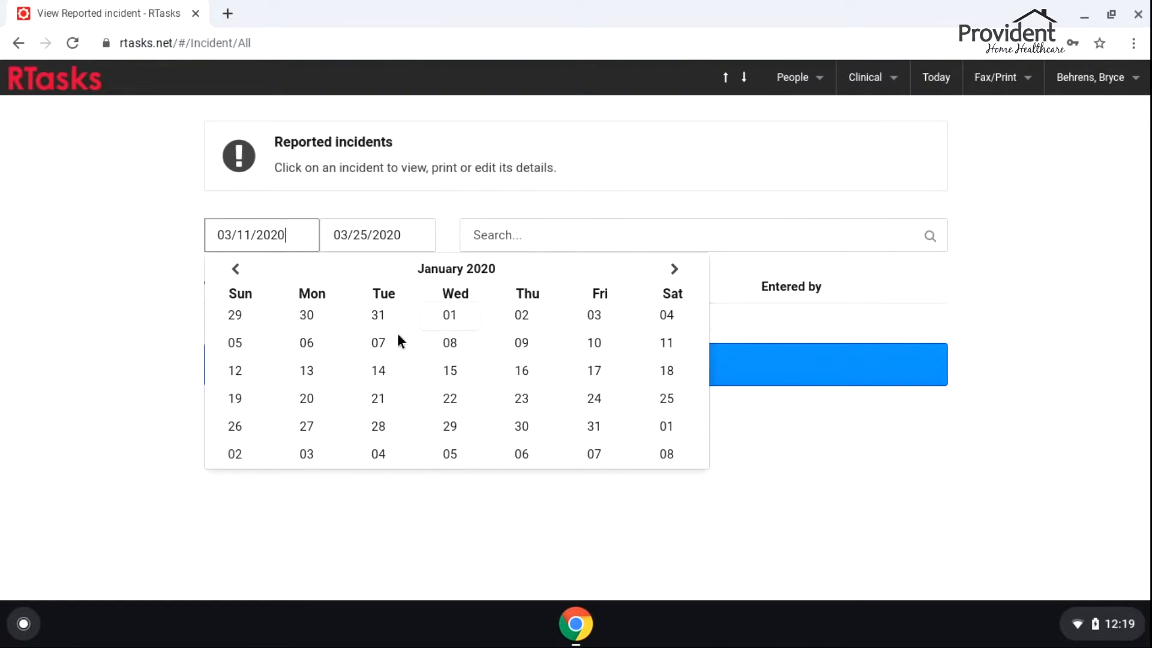
click(451, 317)
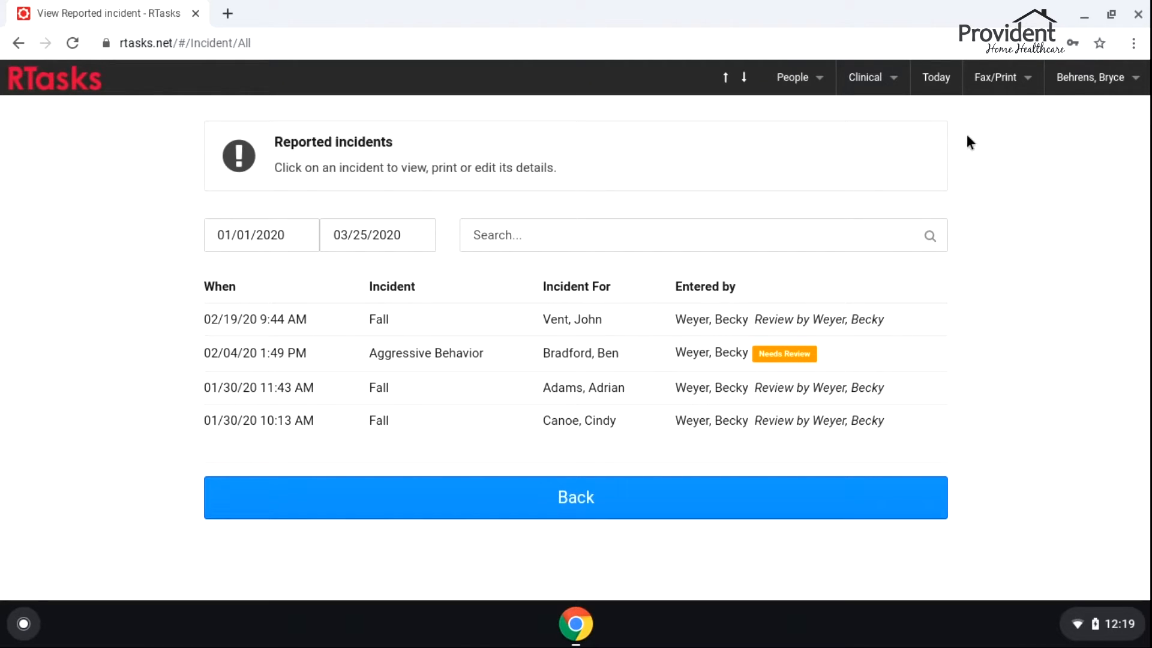
Step: Open the Dispose Medications form and choose the last active client listed
click(874, 93)
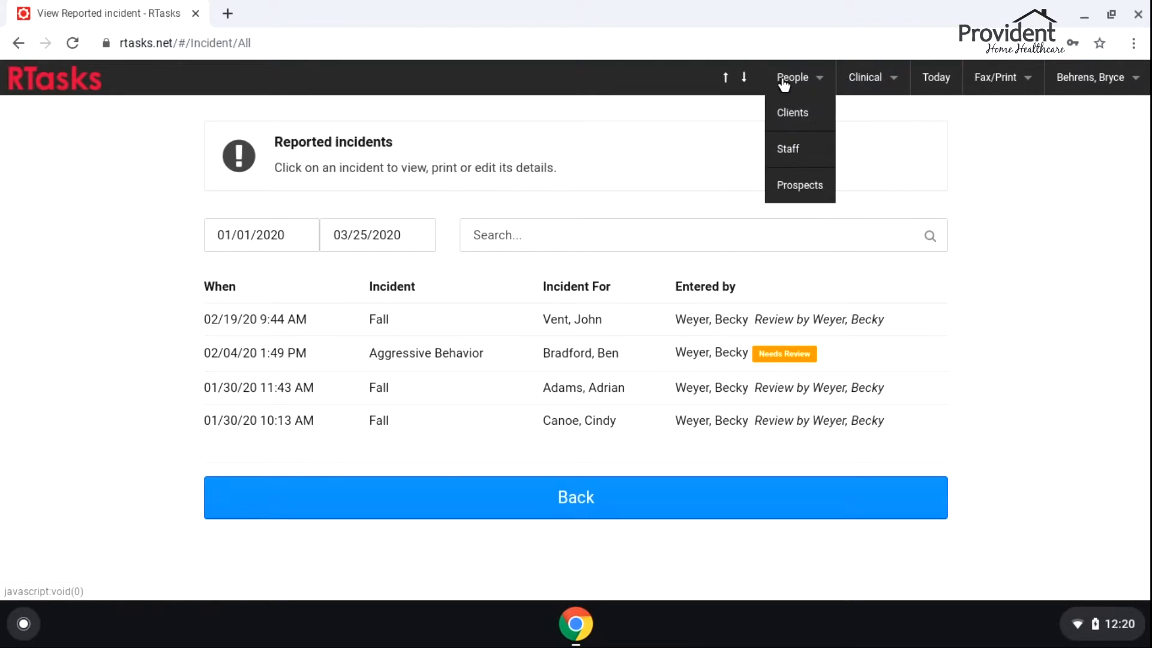
mouse_move(977, 87)
mouse_move(901, 83)
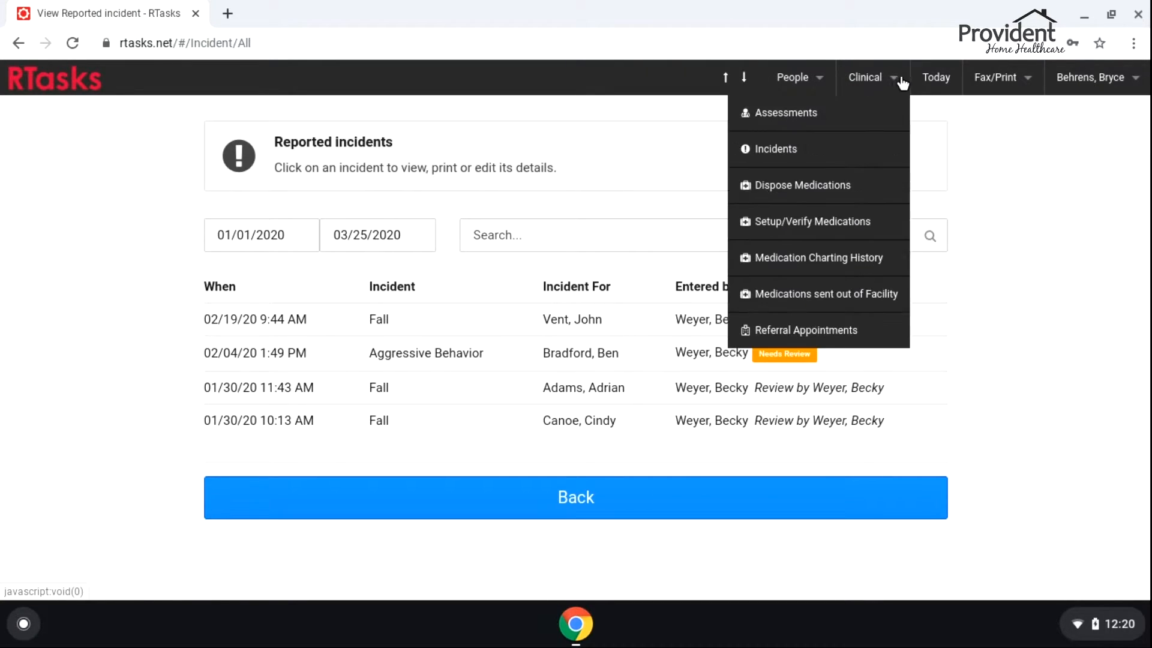
click(784, 189)
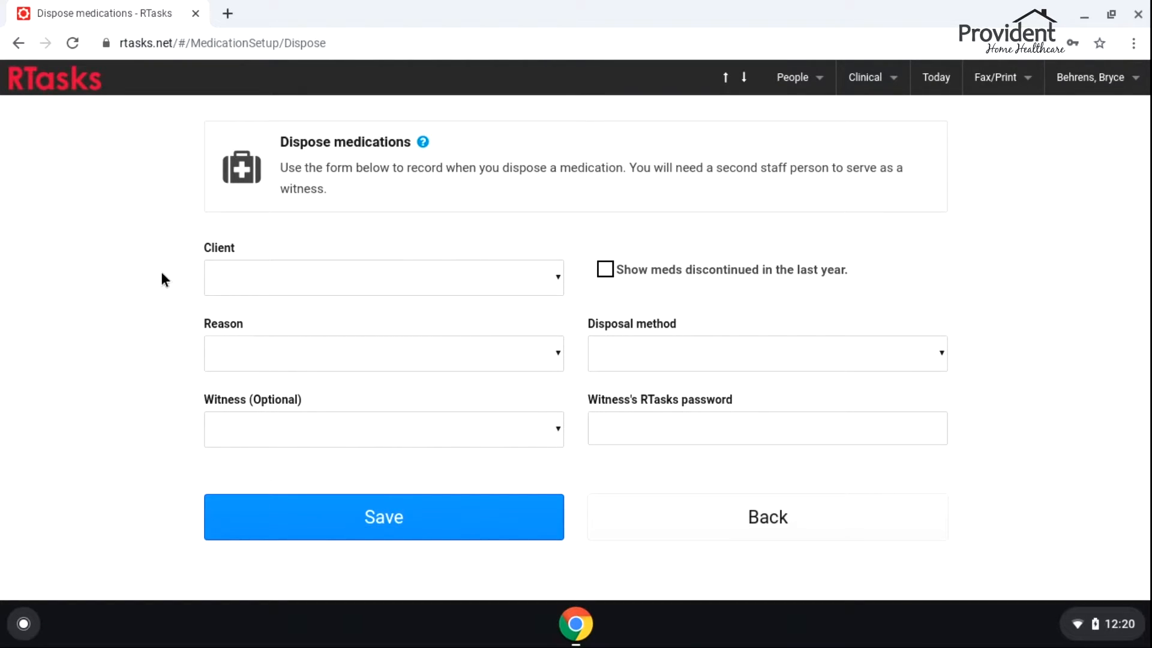
click(358, 292)
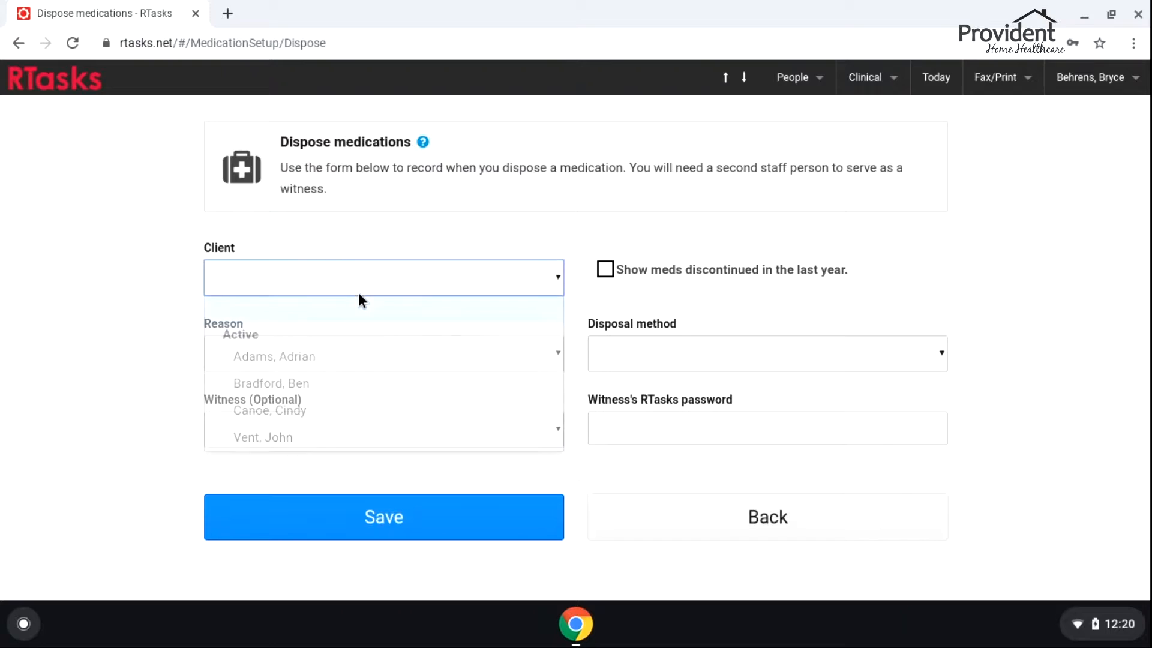
click(262, 426)
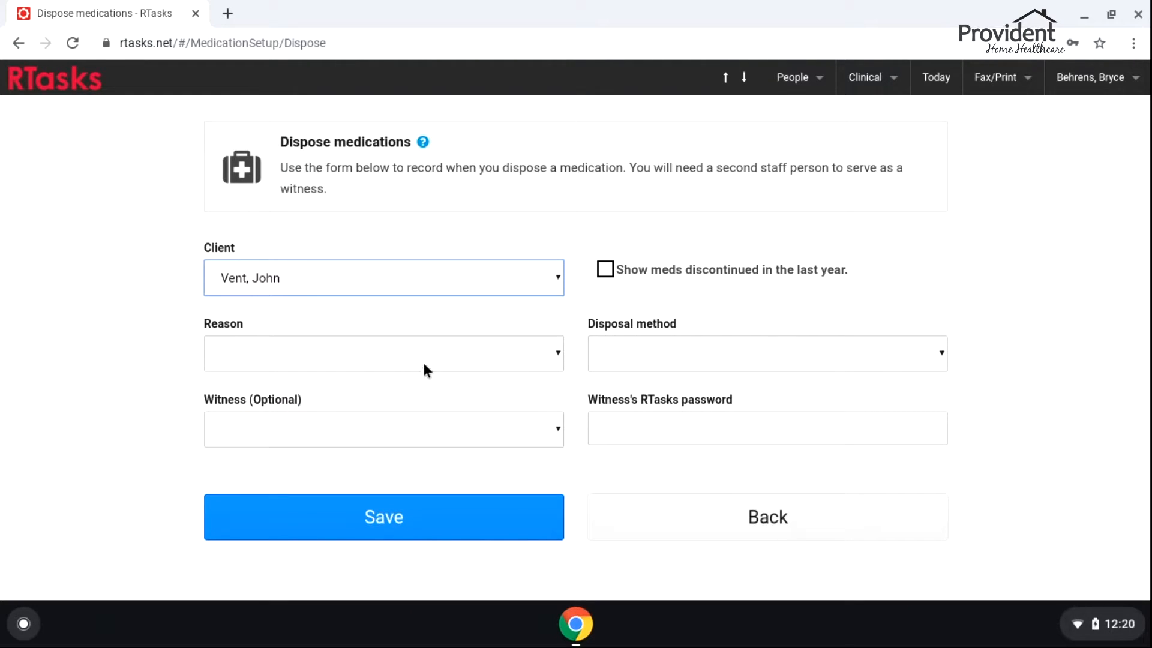
Step: Select the client's Gabapentin (500 mg/5ml) for disposal
scroll(703, 280, down, 1)
scroll(660, 297, down, 3)
scroll(617, 308, up, 4)
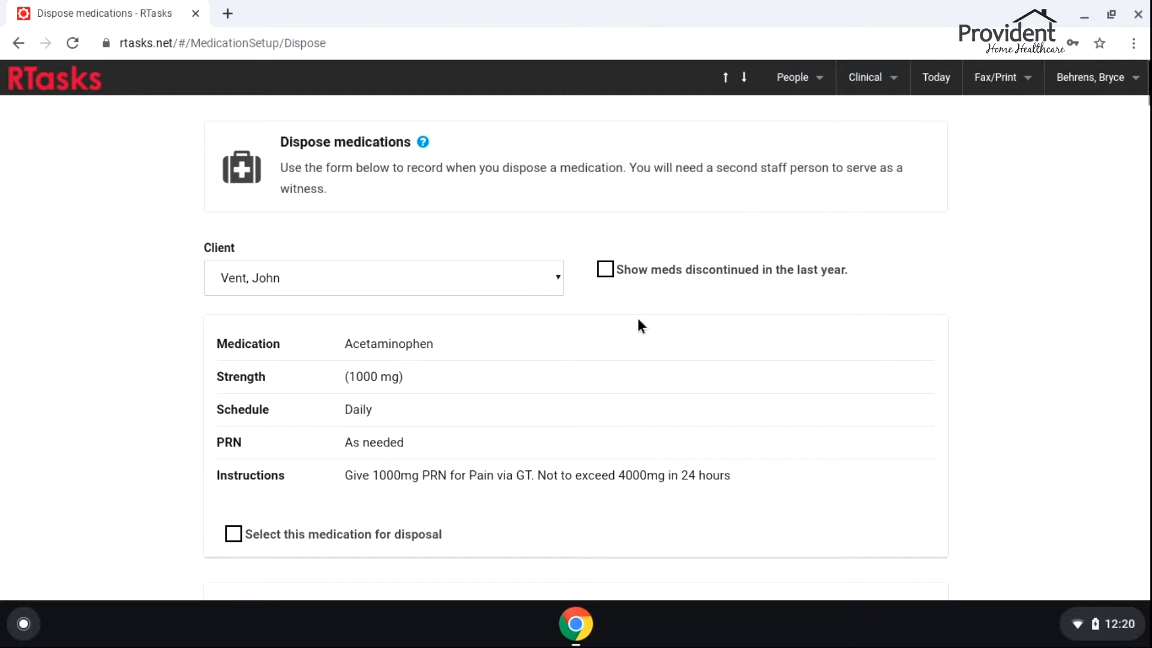
scroll(1068, 258, down, 4)
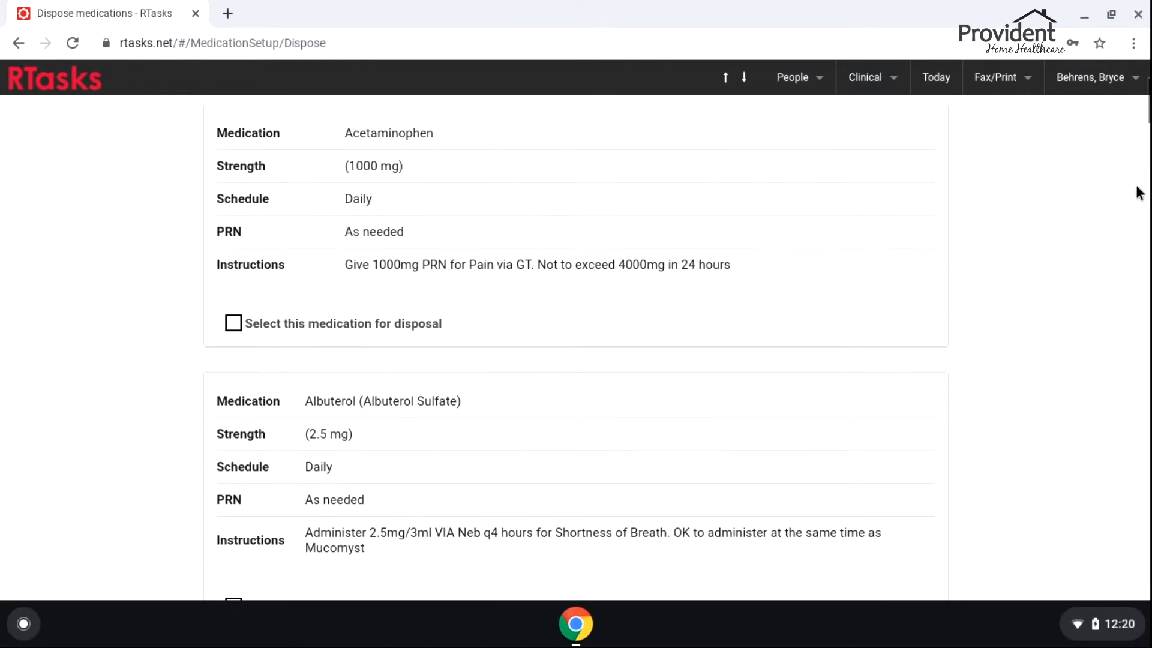
drag(1146, 114, 1142, 238)
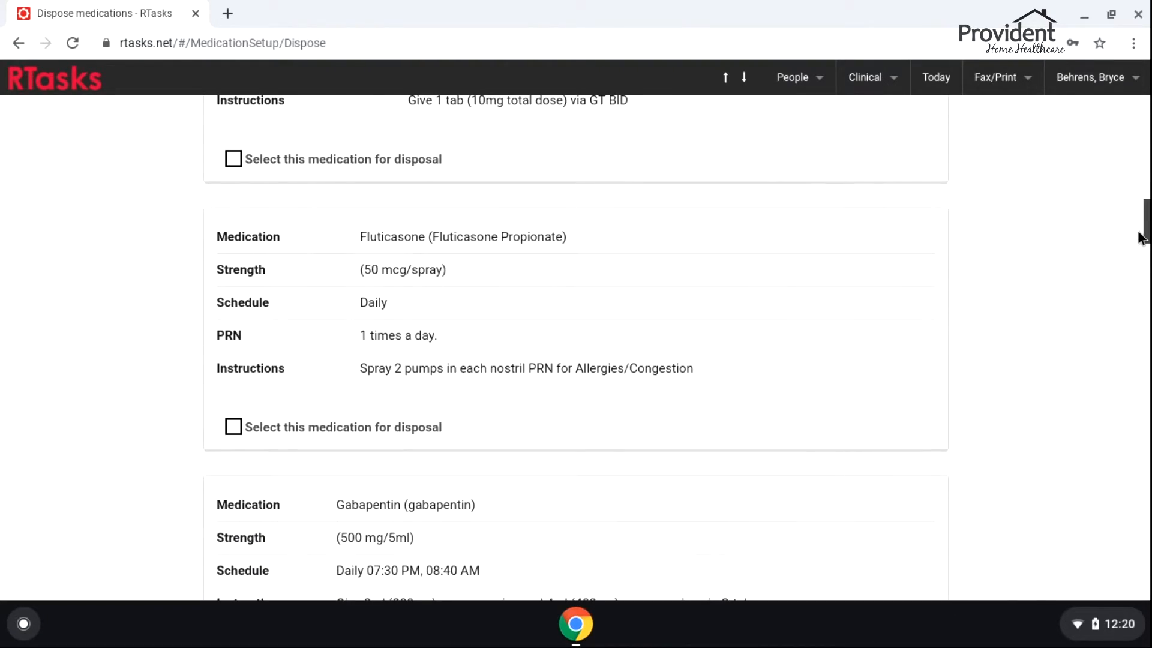
drag(1141, 238, 1146, 253)
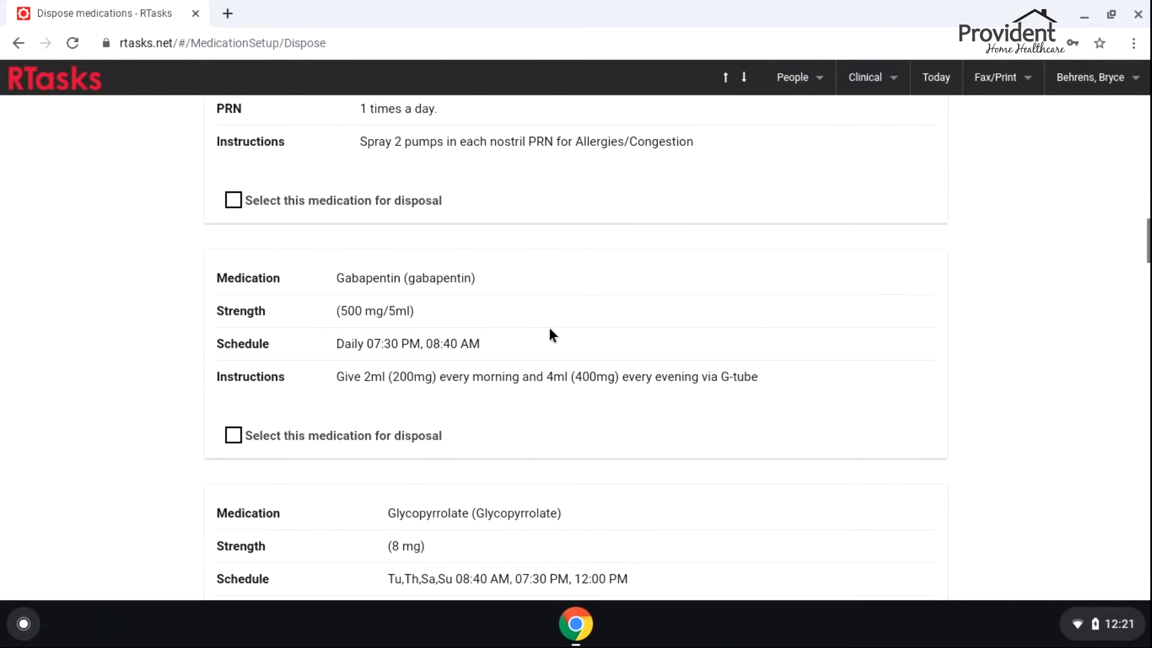
click(234, 436)
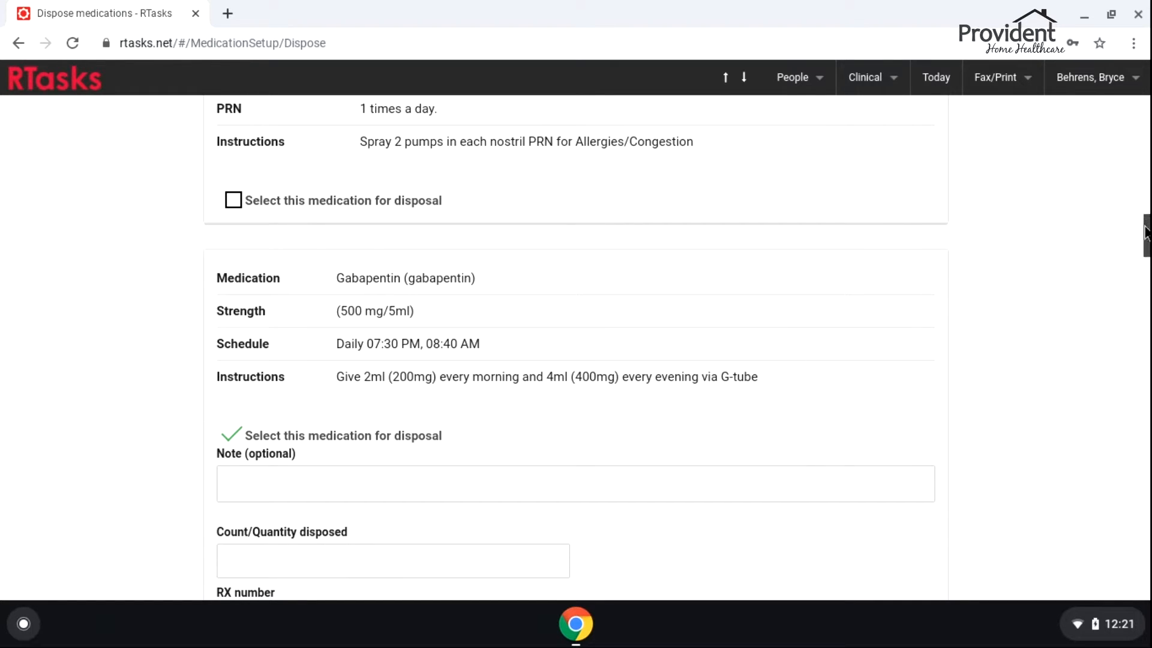
Step: Enter the Gabapentin disposal note "new formulary ordered" and a disposed quantity of 150ml, leaving the RX number blank
click(352, 472)
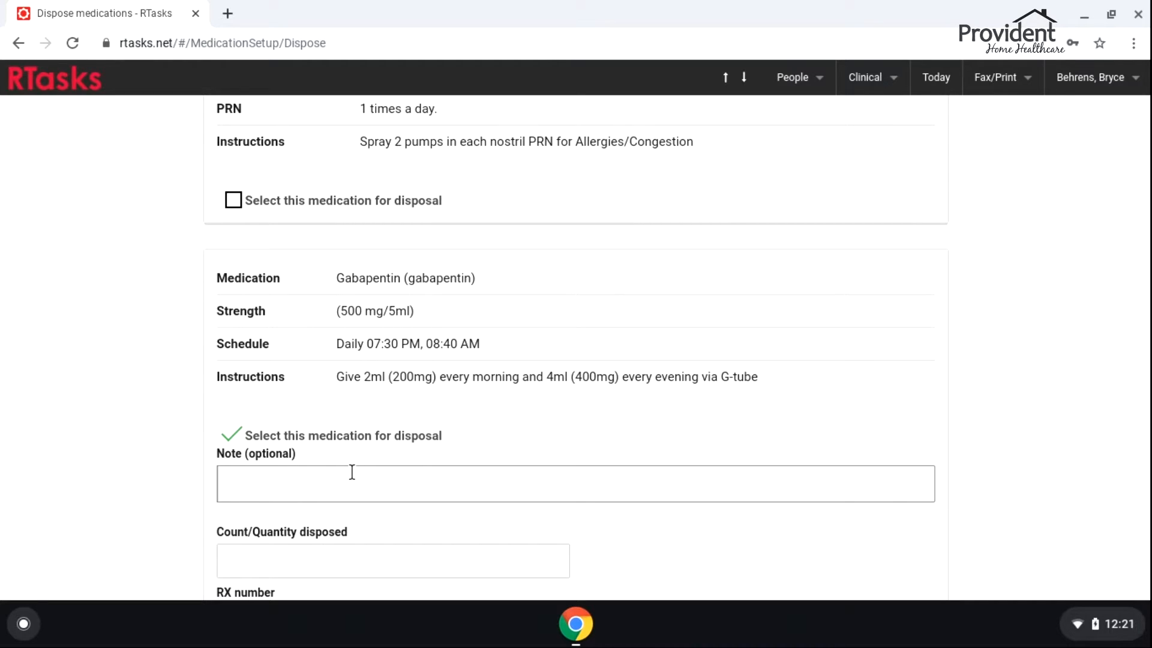
text(new formulary ordered)
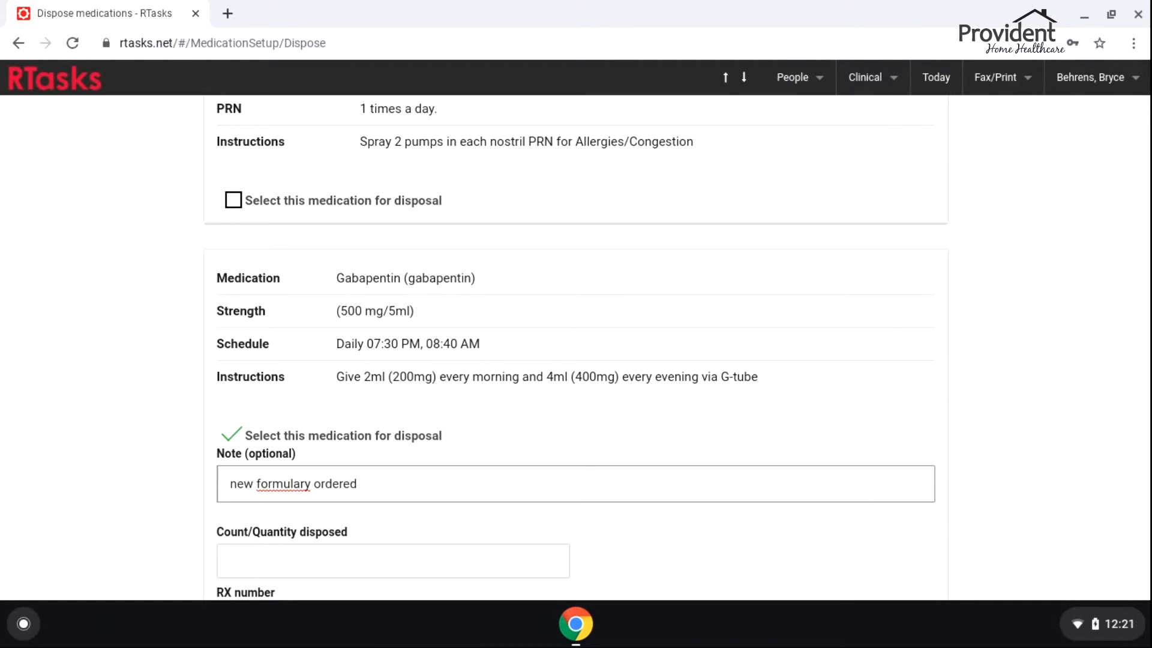
scroll(404, 471, down, 1)
click(295, 508)
scroll(540, 378, down, 3)
scroll(489, 365, up, 3)
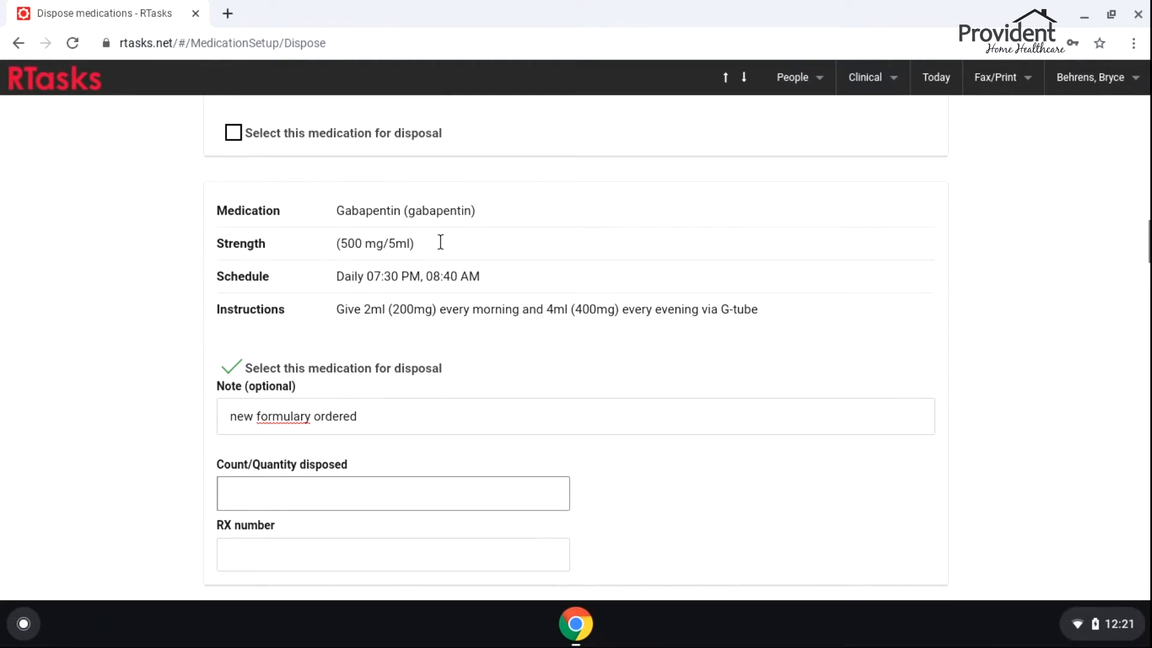
scroll(264, 456, down, 1)
text(150ml)
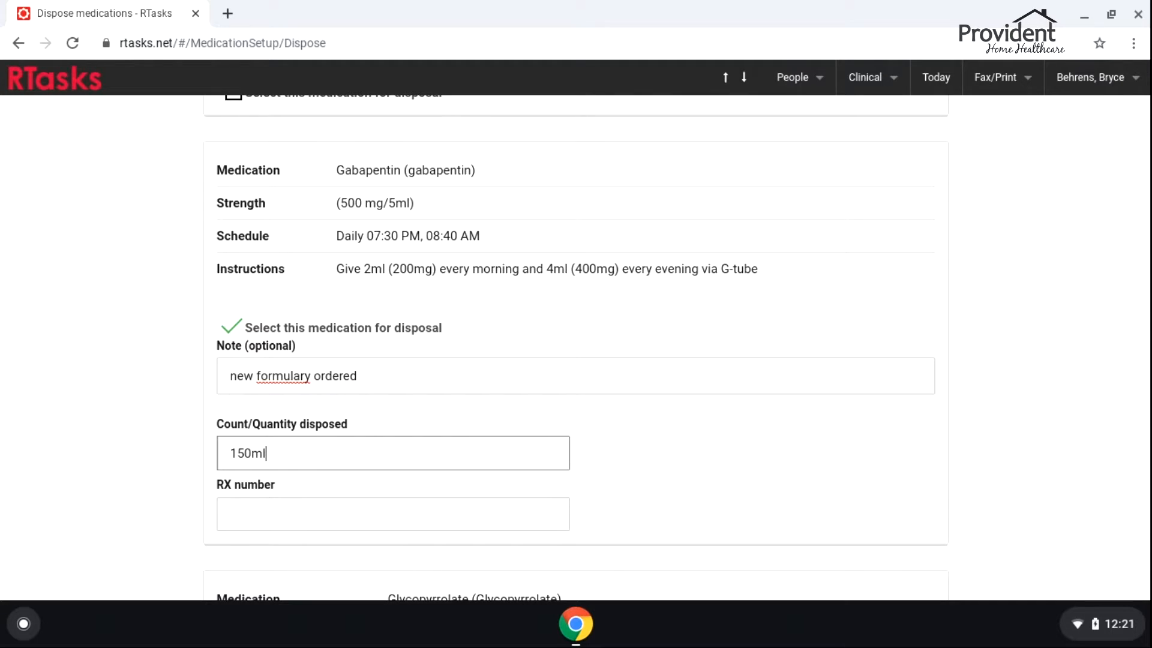
click(304, 504)
click(1063, 344)
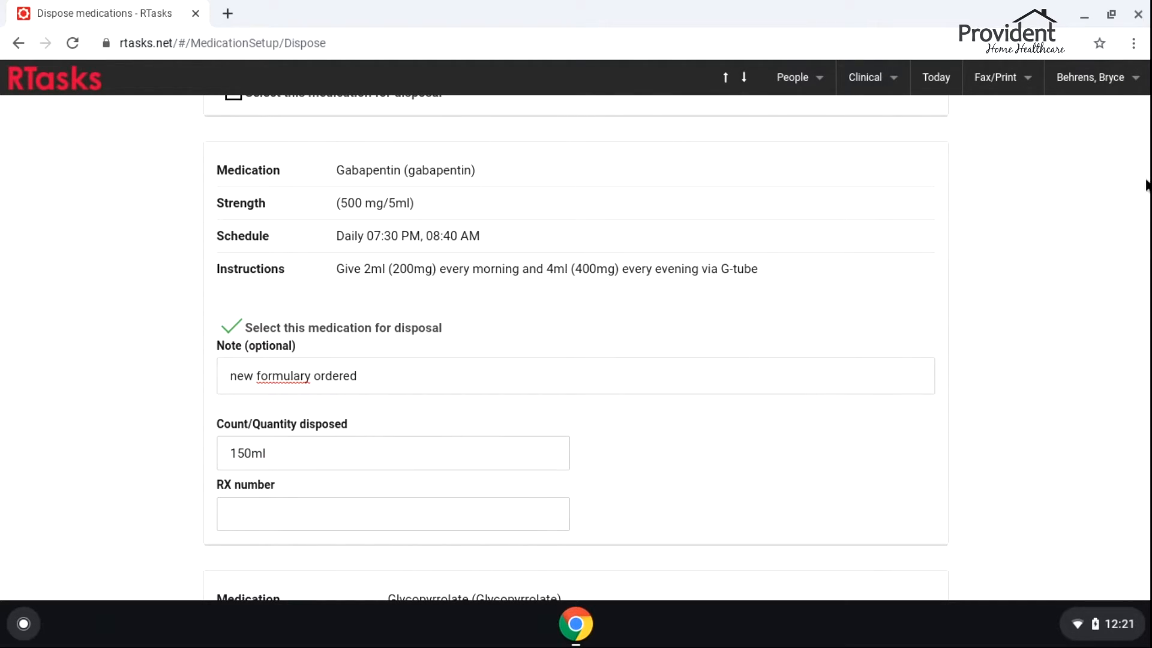
Step: Set the disposal reason to "Received new medication package" and the disposal method to "Mixed with coffee grounds and disposed"
scroll(1147, 249, down, 1)
drag(1147, 249, 1134, 550)
click(297, 373)
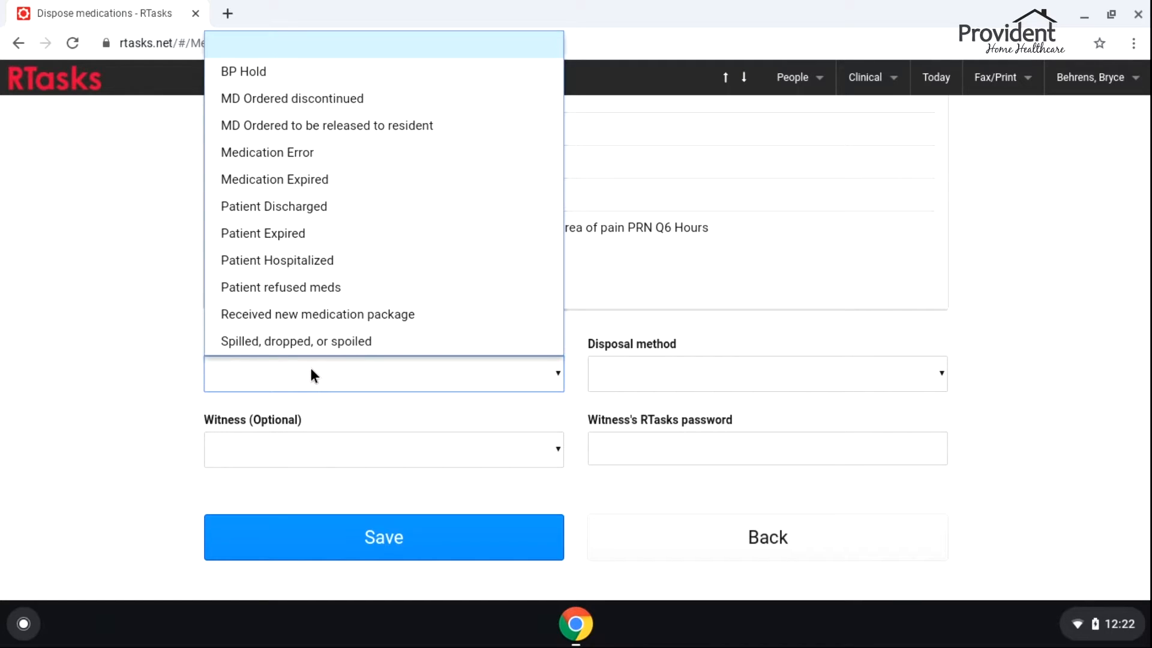
click(382, 317)
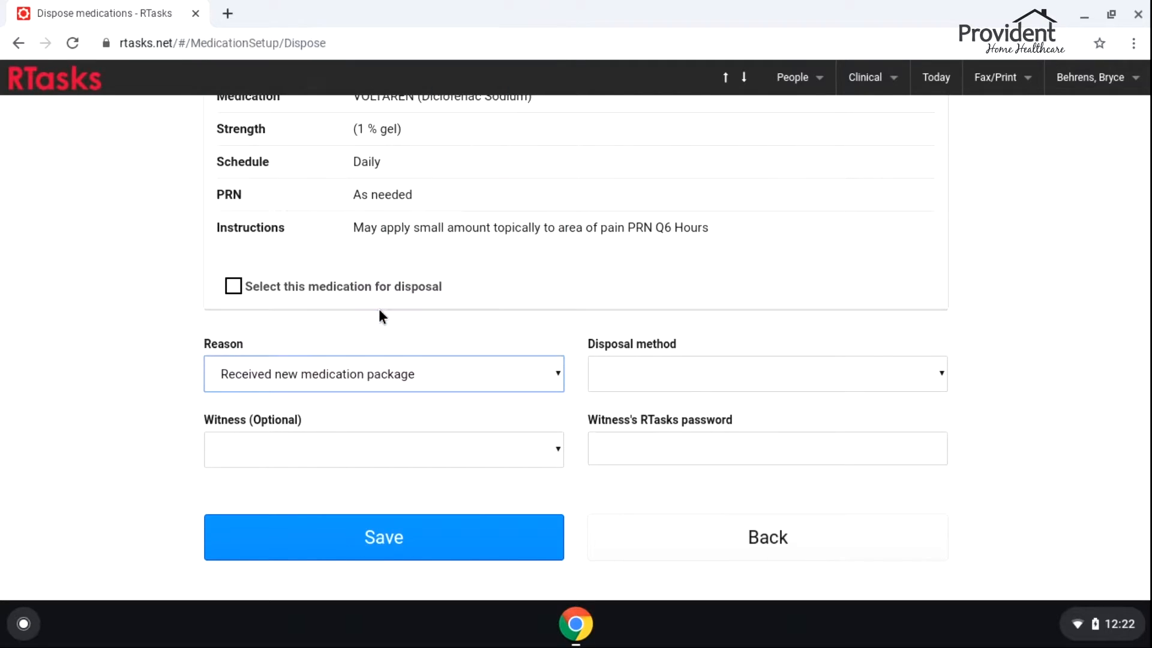
click(688, 384)
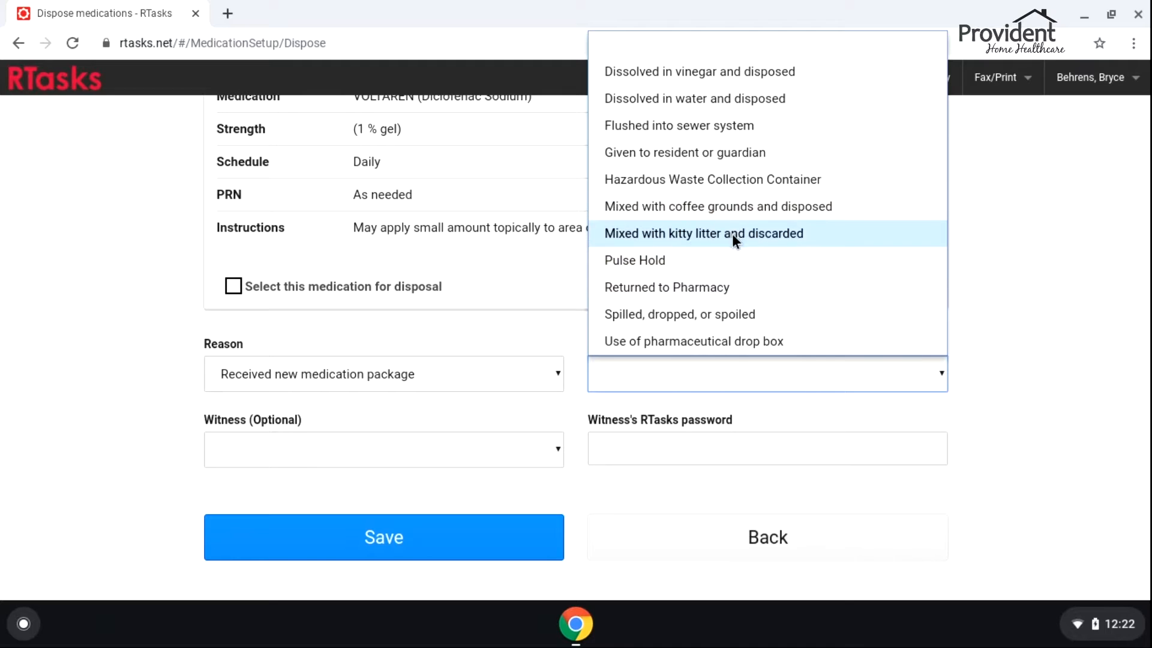
click(730, 213)
click(153, 404)
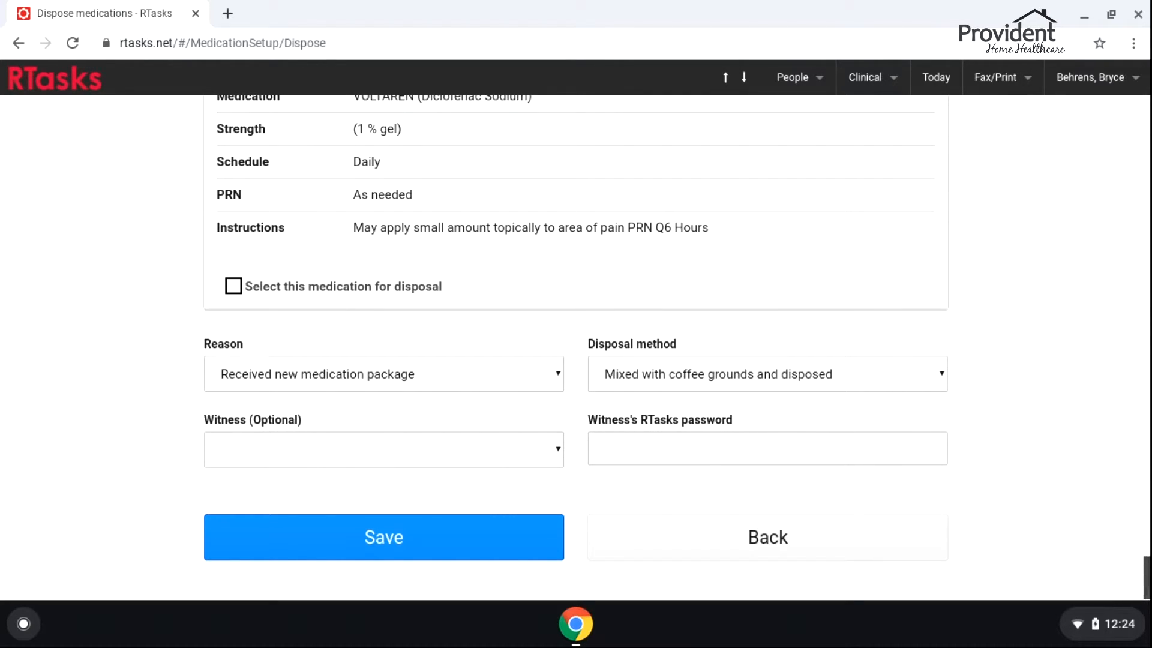
Step: Review the Gabapentin disposal entry and try to save the disposal record without a witness
scroll(1148, 579, up, 3)
scroll(1147, 579, down, 3)
drag(1147, 577, 1145, 255)
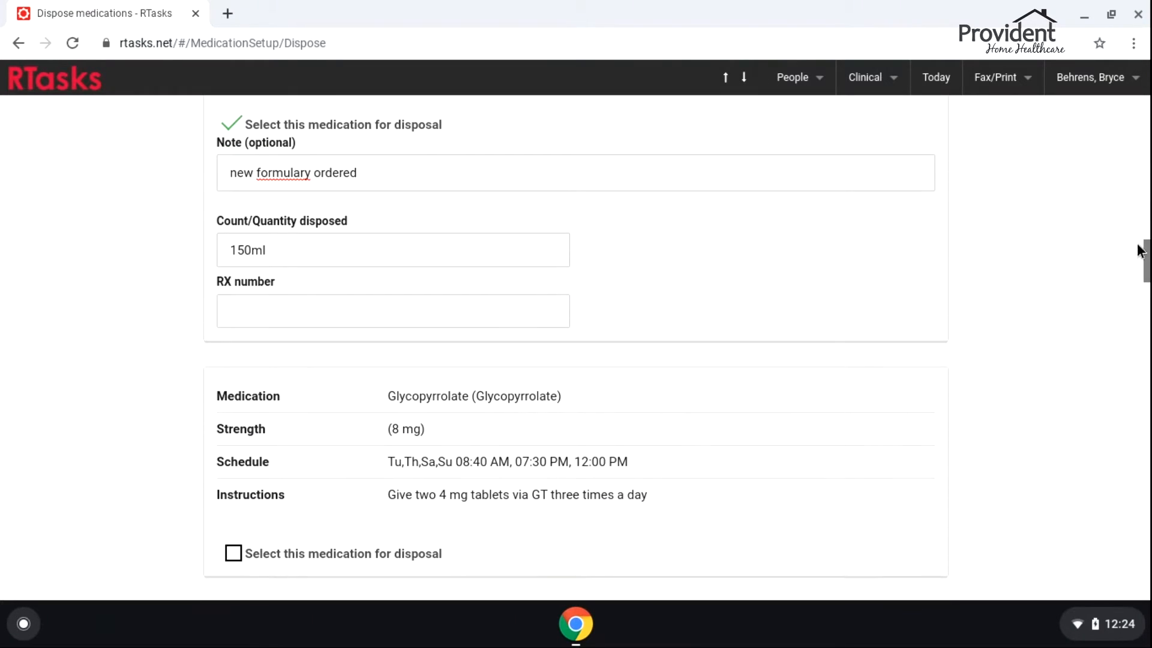
scroll(300, 206, up, 1)
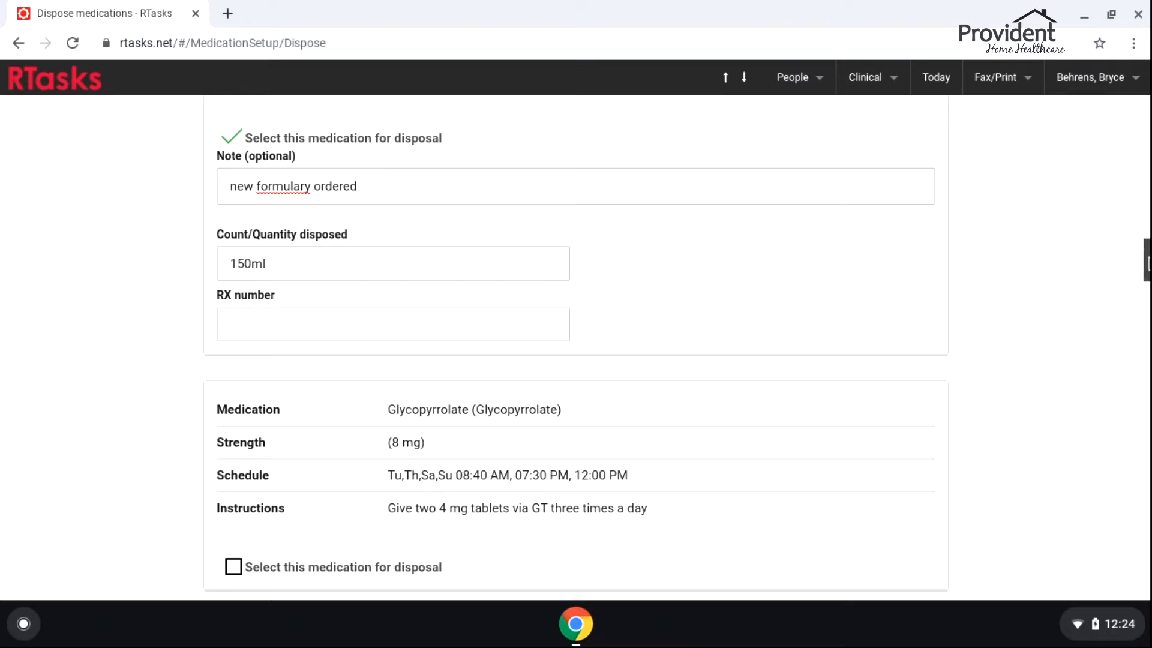
drag(1147, 262, 1147, 576)
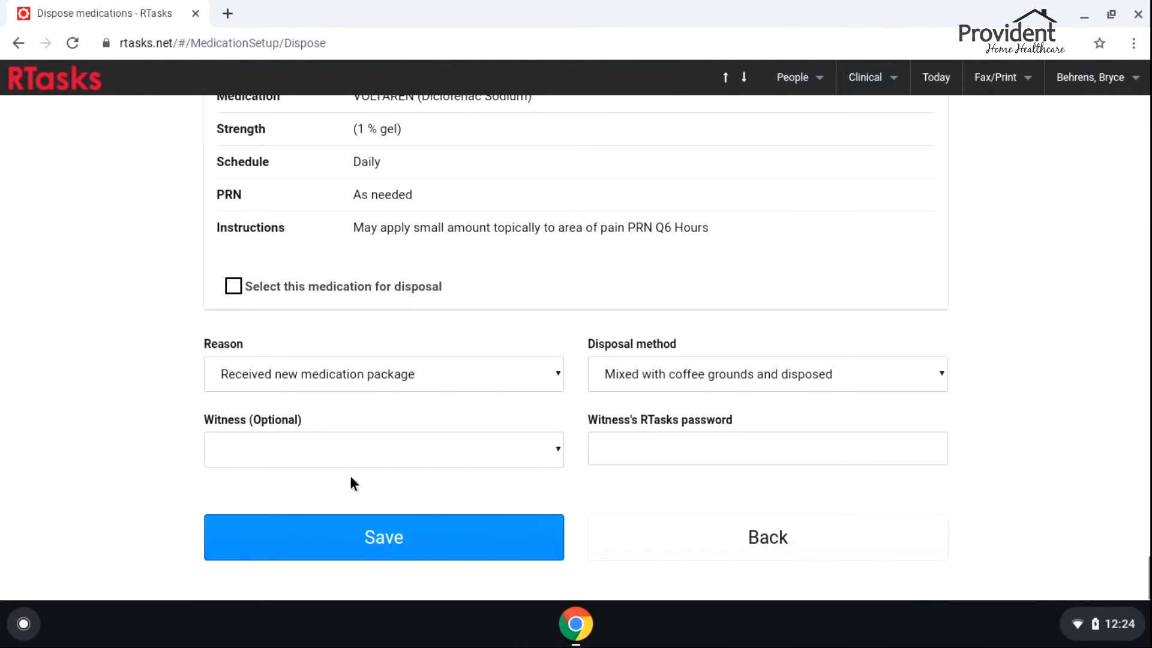
click(391, 547)
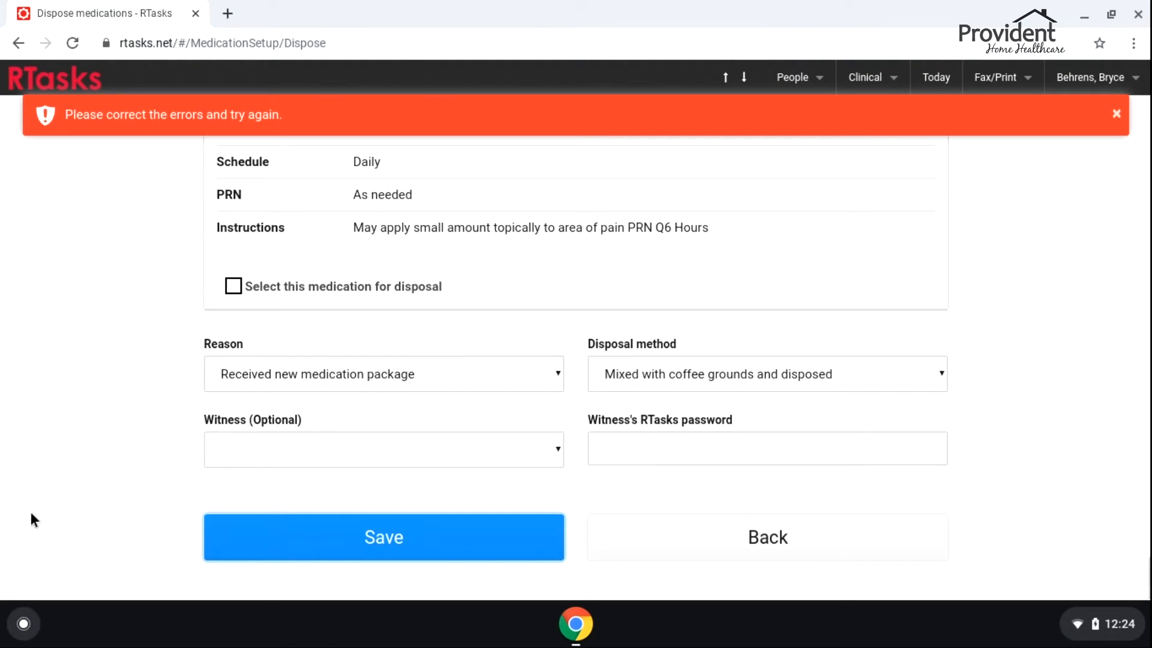
Step: Change the disposed Gabapentin quantity to 150, without a unit
drag(1147, 576, 1147, 240)
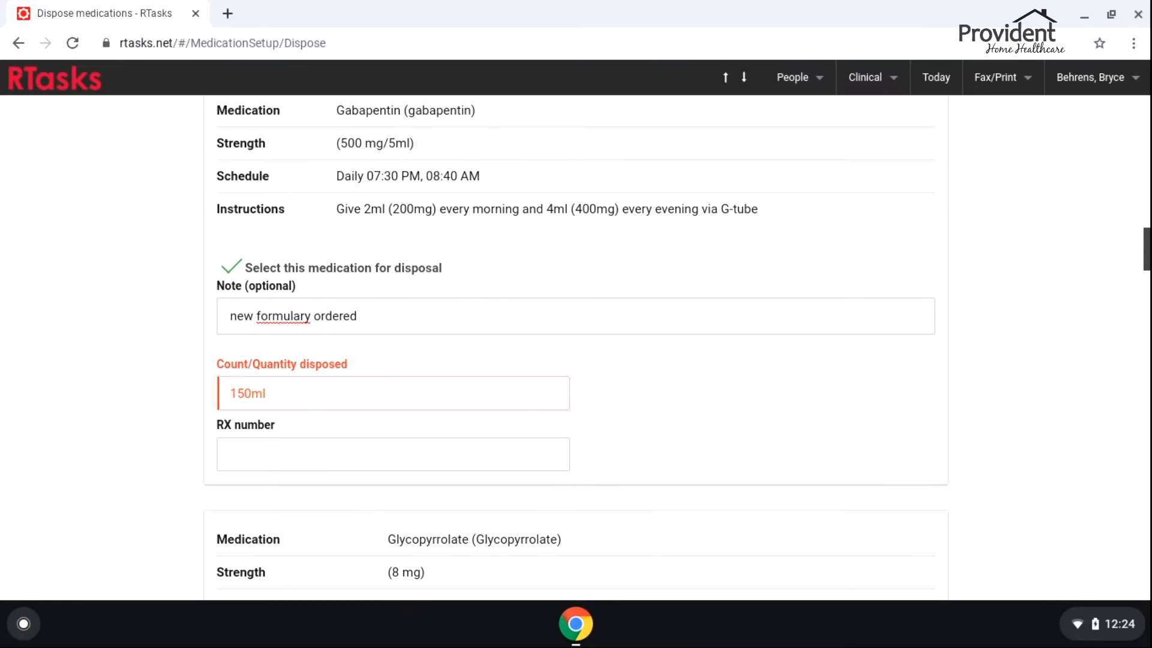
click(290, 391)
key(BackSpace)
key(BackSpace)
click(1022, 333)
Step: Extend the Gabapentin disposal note to read "new formulary ordered, quantity disposed in ML's"
click(511, 327)
text(, )
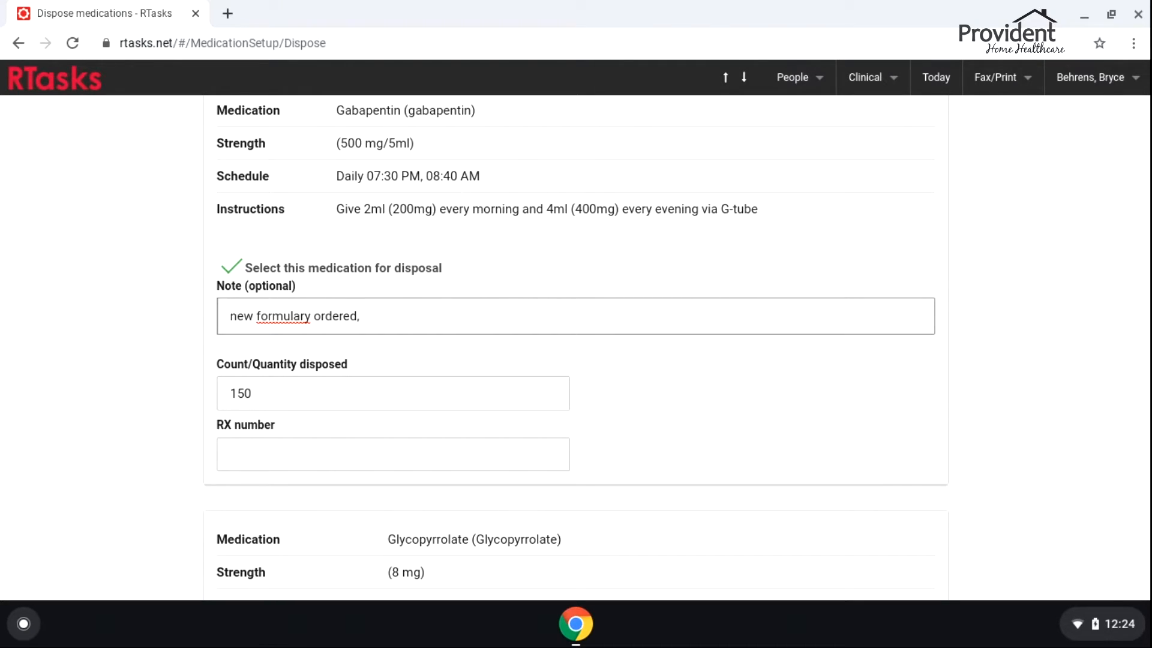
text(quanity dis)
text(pois)
key(BackSpace)
key(BackSpace)
text(sed in )
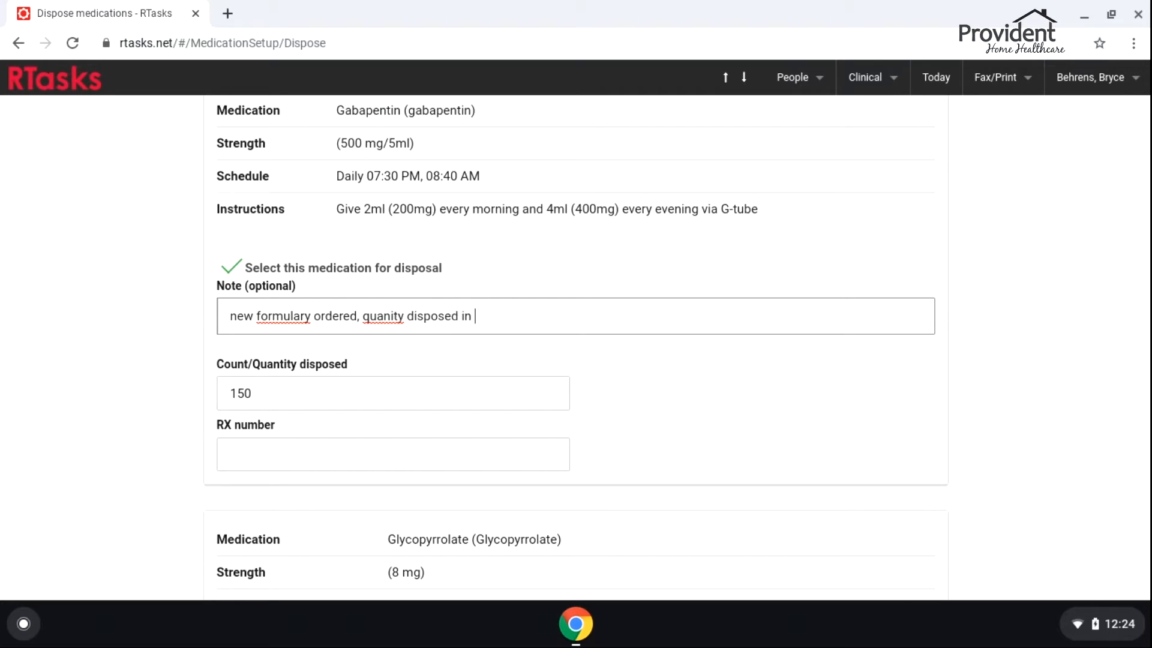
text(ML's)
click(389, 318)
text(t)
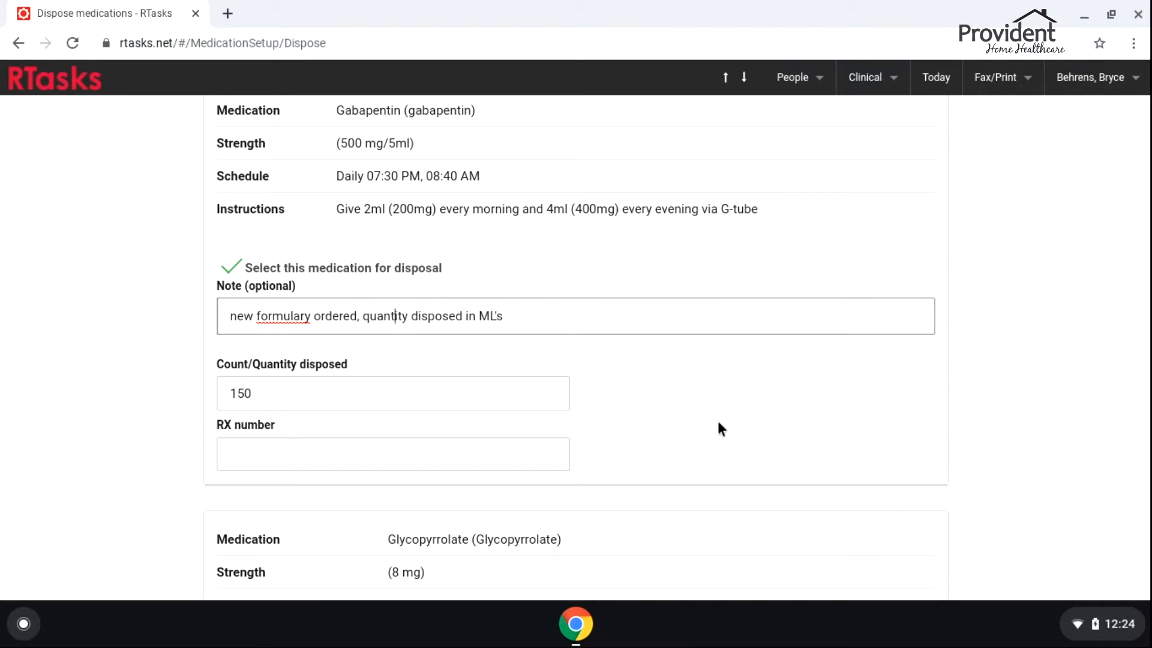
Step: Save the medication disposal record and open the Setup/Verify Medications page
scroll(487, 420, down, 15)
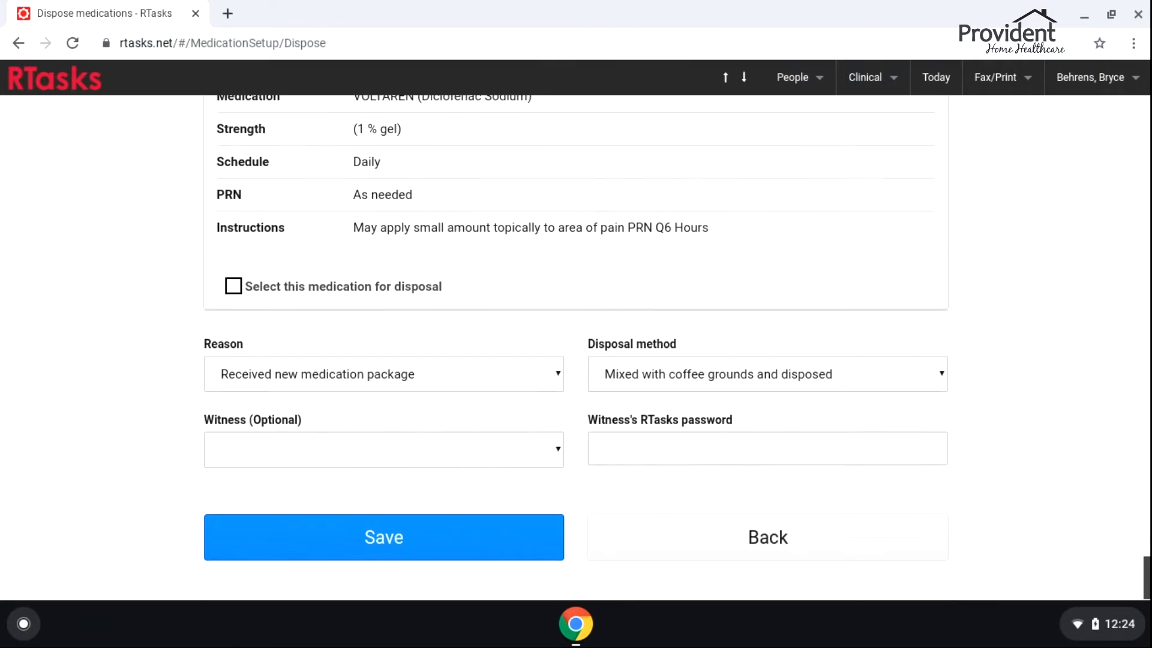
click(438, 531)
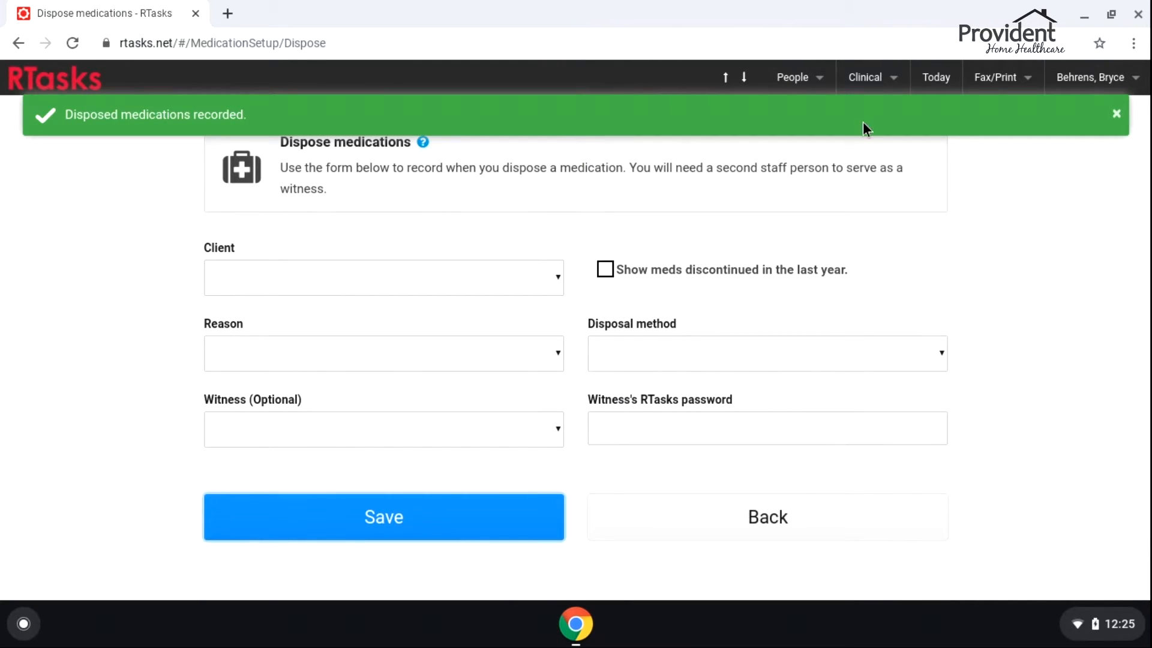
click(1116, 113)
mouse_move(855, 84)
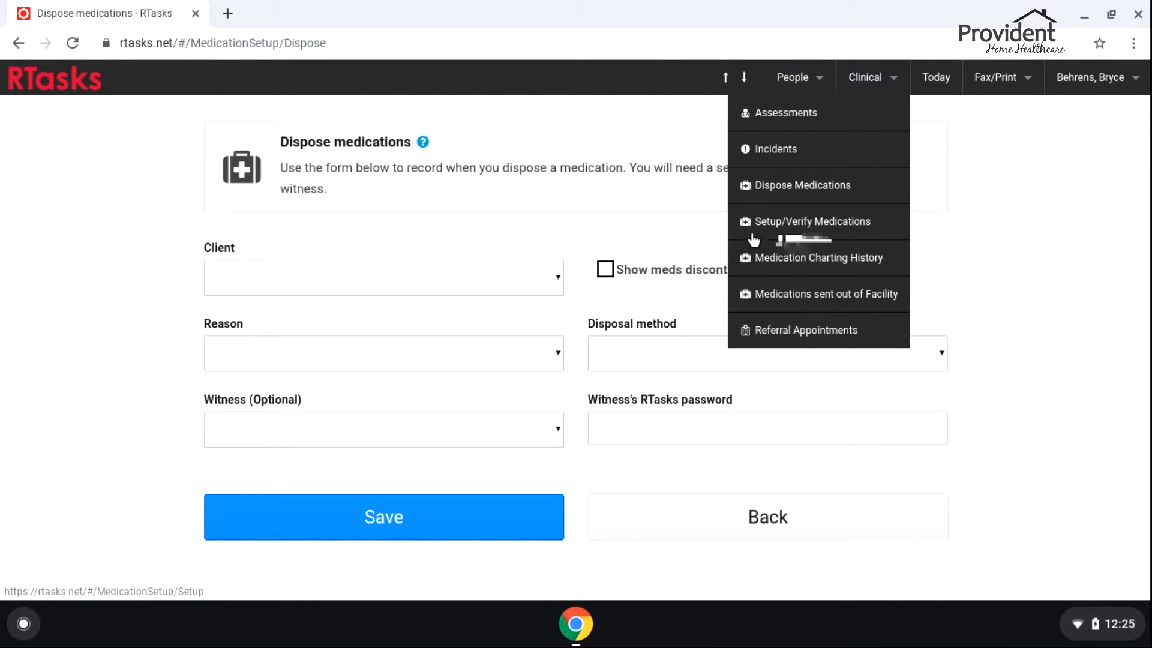
click(788, 224)
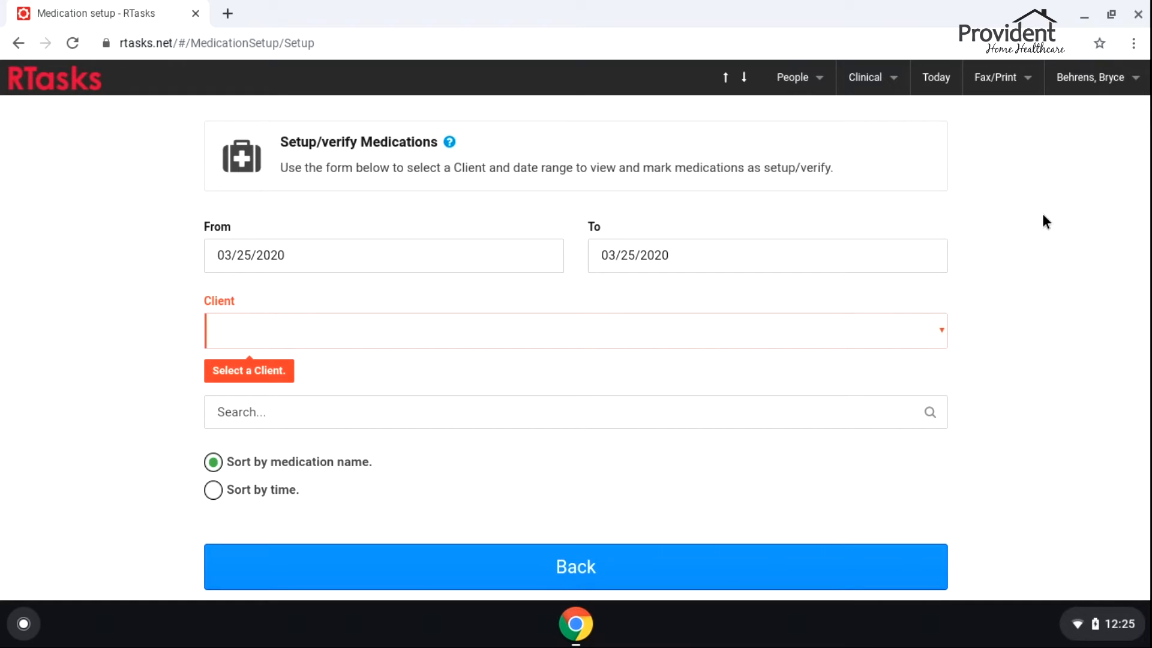
Step: Set the end of the setup/verify date range to 03/31/2020 and choose the last client listed
click(687, 258)
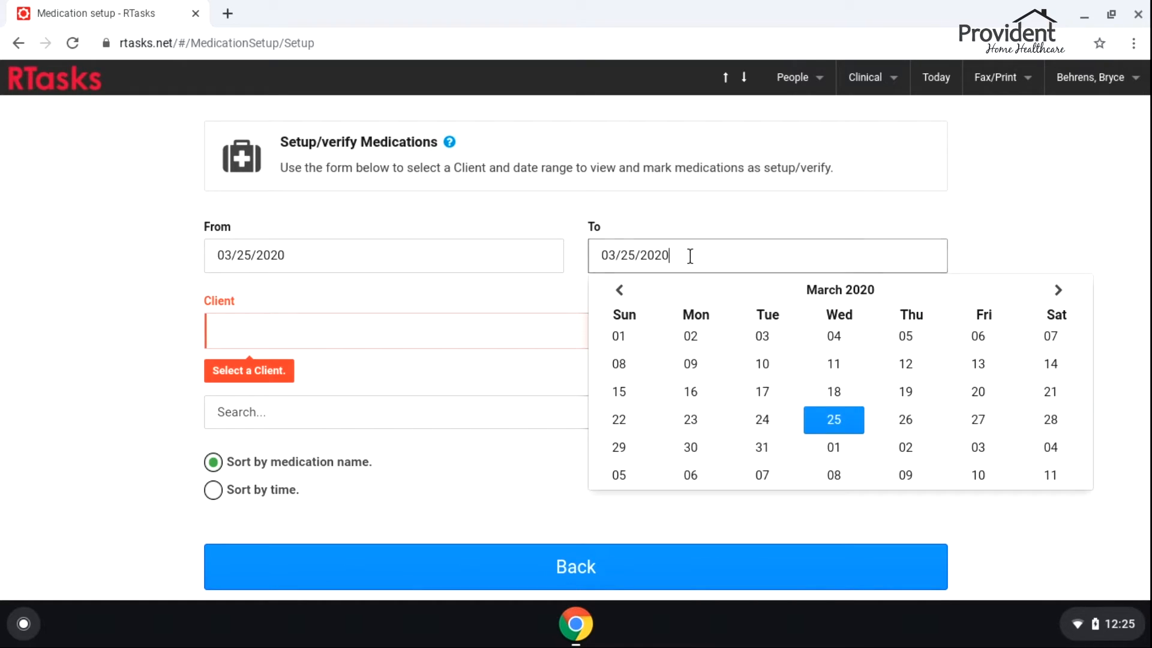
click(838, 447)
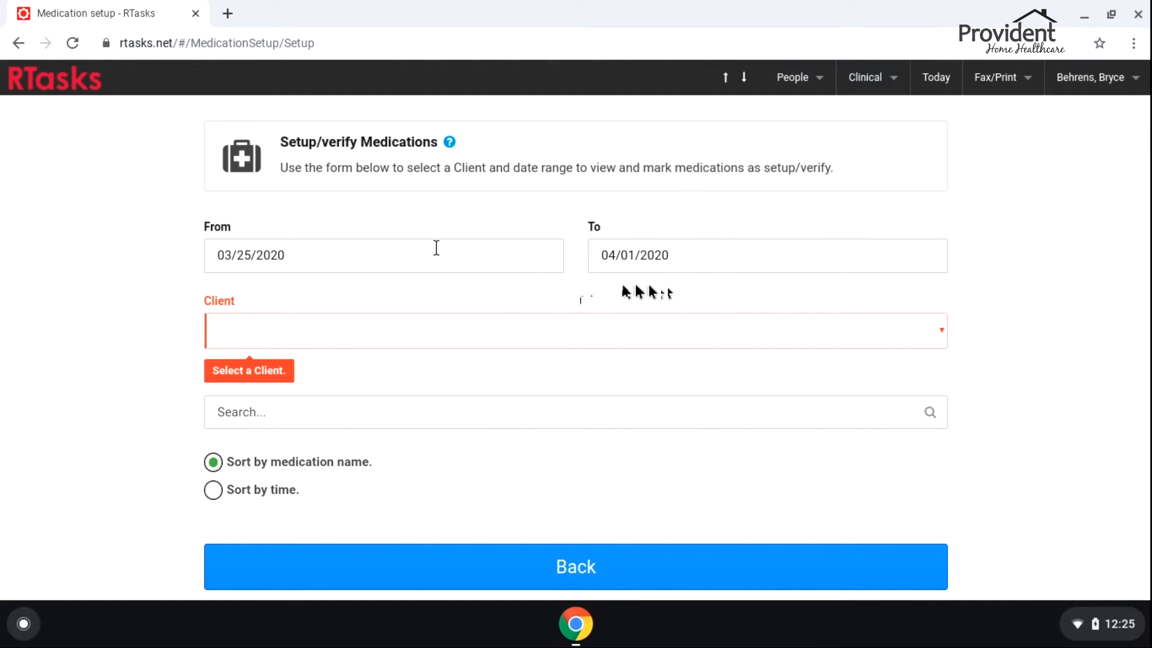
click(701, 257)
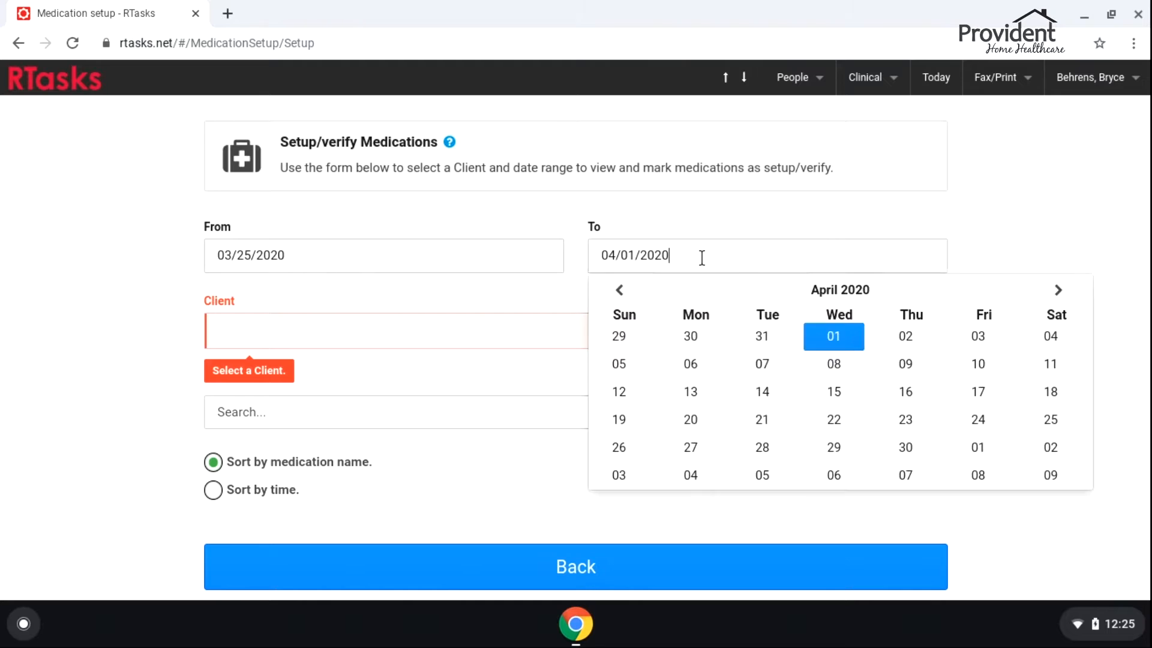
click(764, 337)
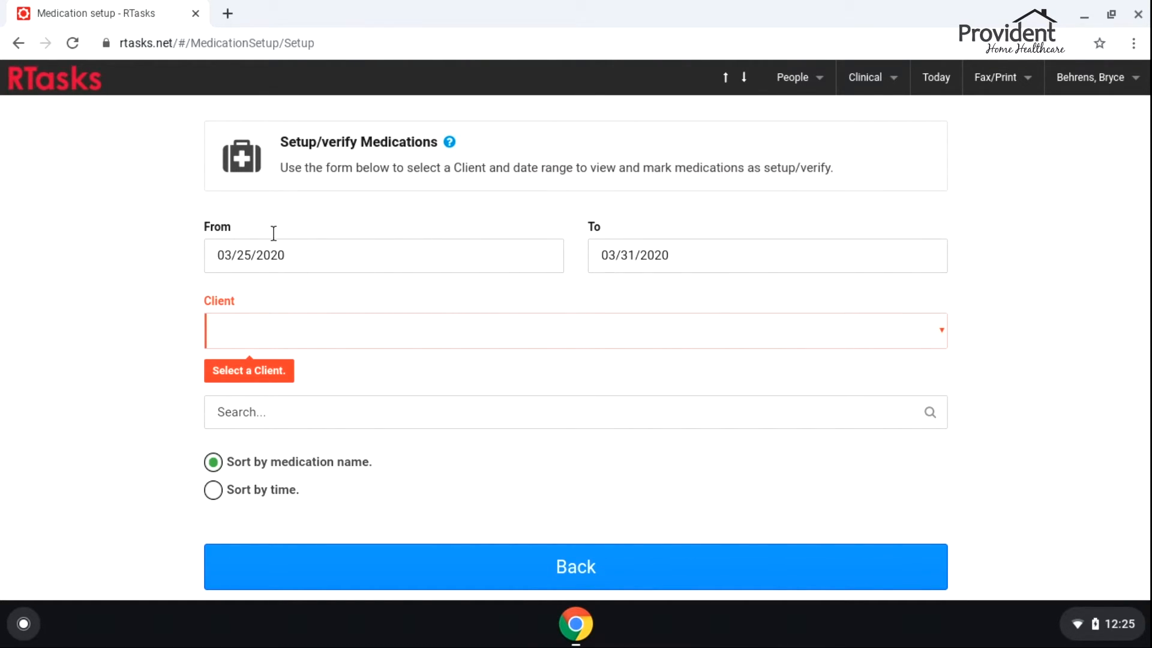
click(494, 334)
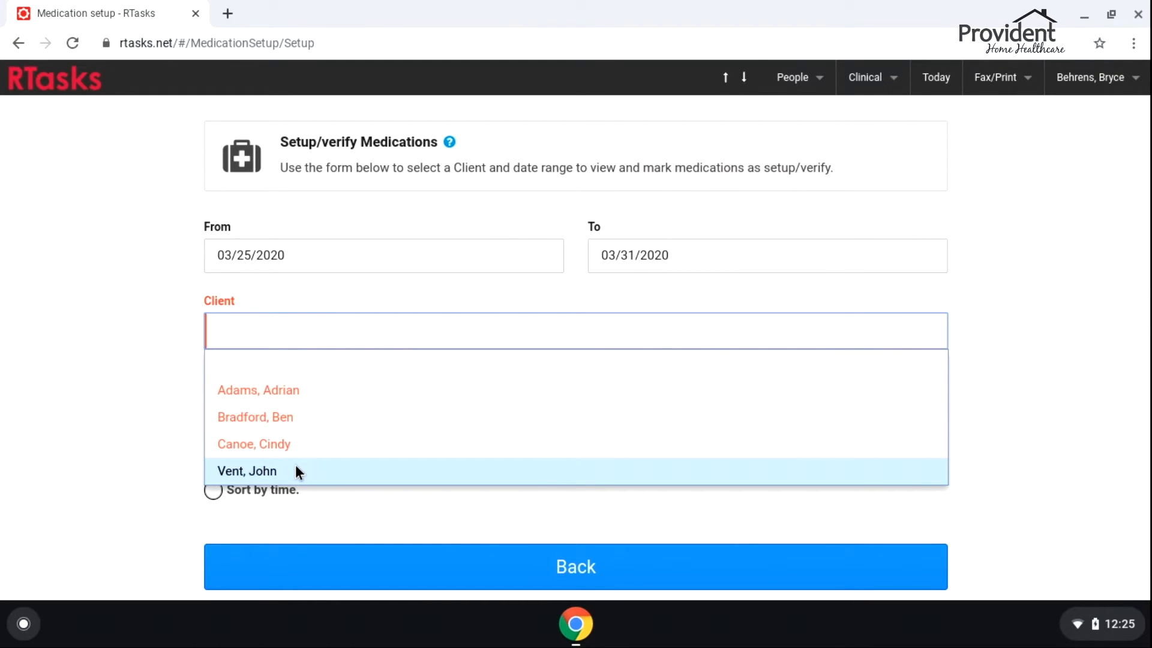
click(296, 466)
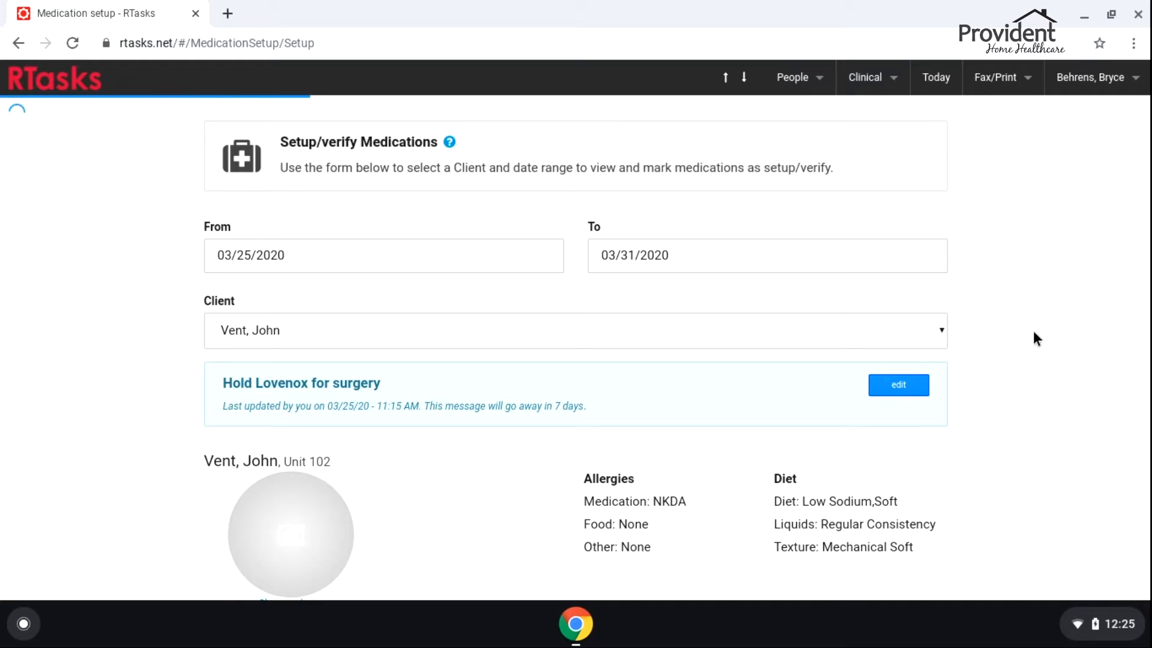
Step: Sort the client's scheduled medications by time, and return to sorting by medication name
scroll(1034, 304, down, 4)
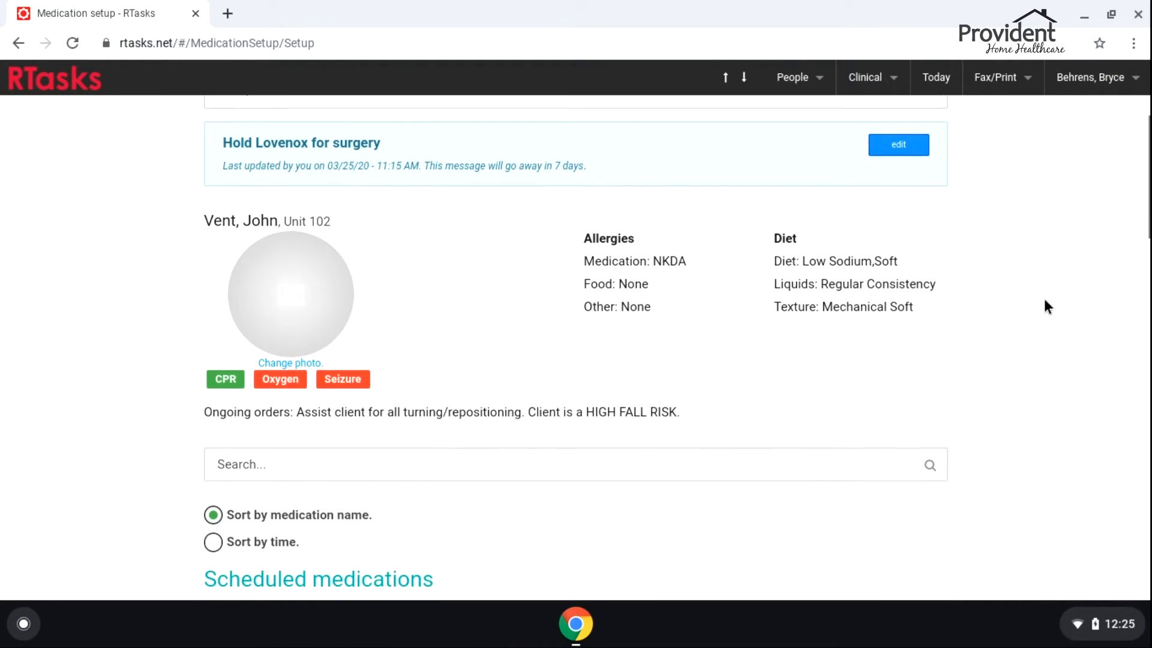
scroll(1044, 303, down, 5)
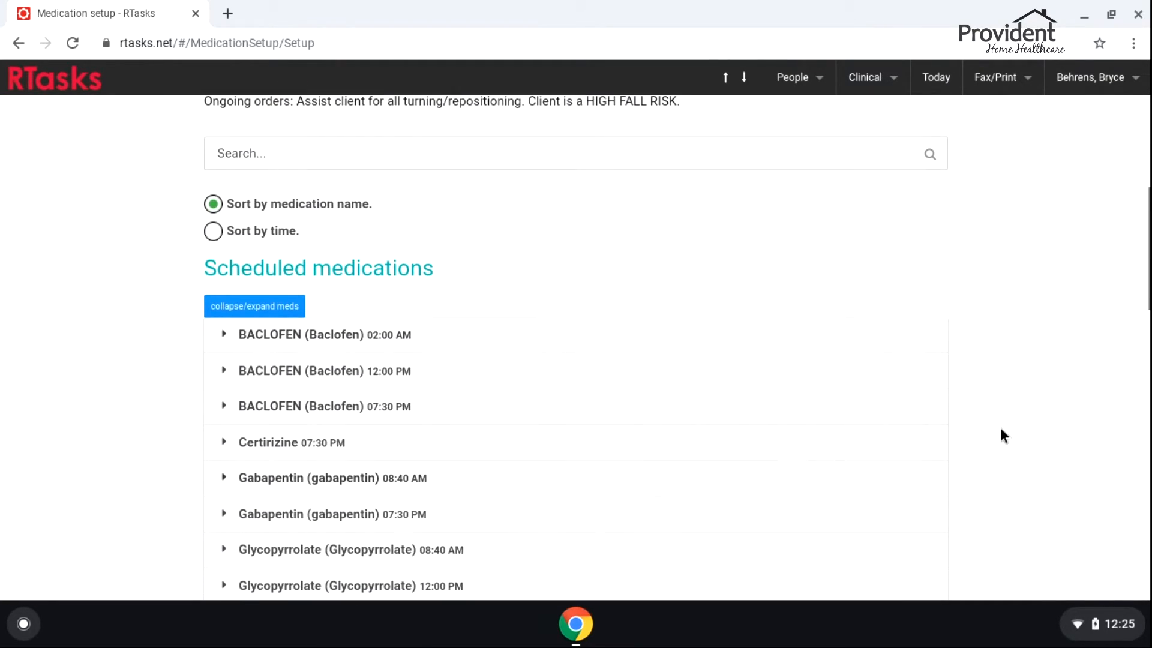
mouse_move(1145, 233)
mouse_down()
mouse_move(1146, 490)
mouse_move(1145, 241)
mouse_up()
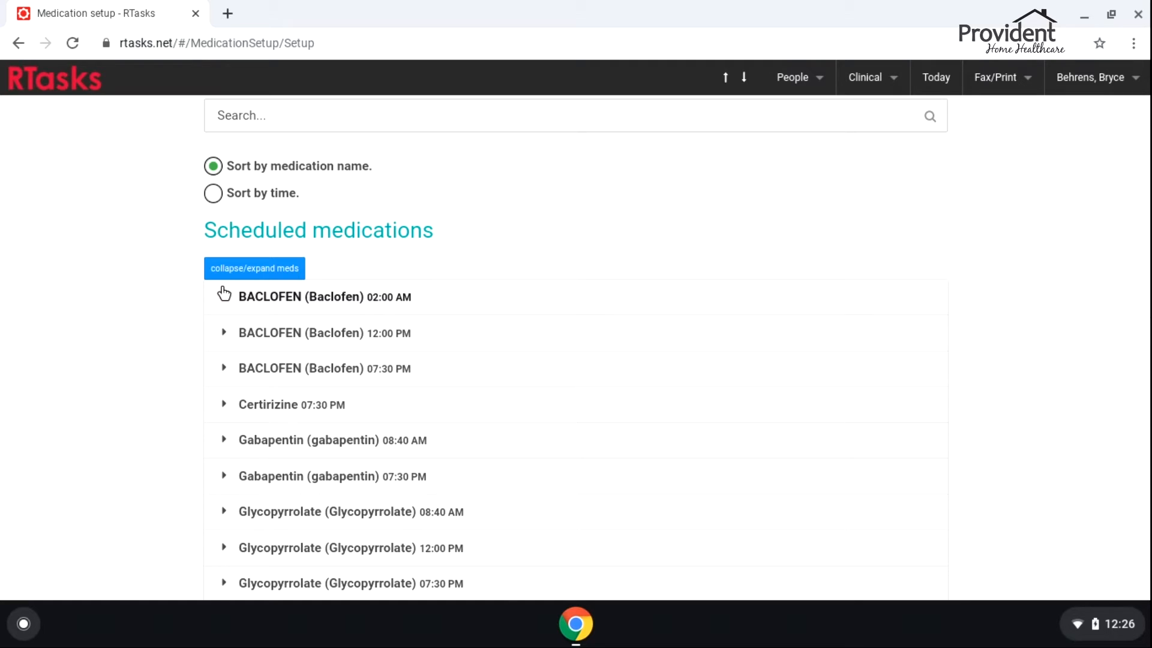
click(213, 193)
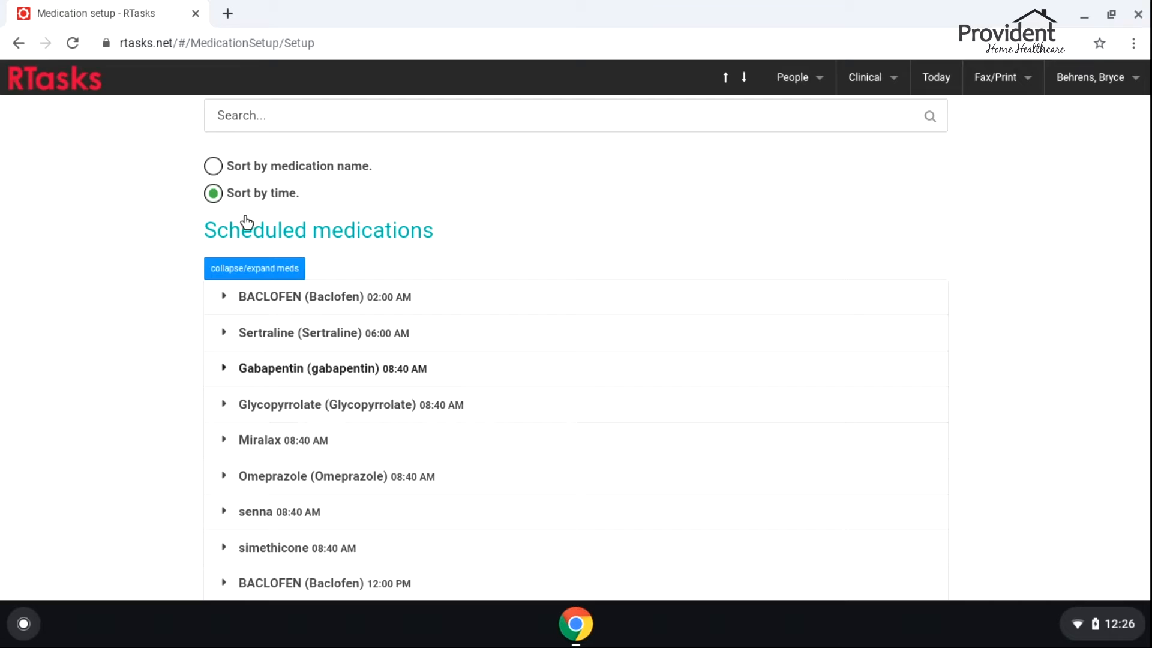
click(214, 166)
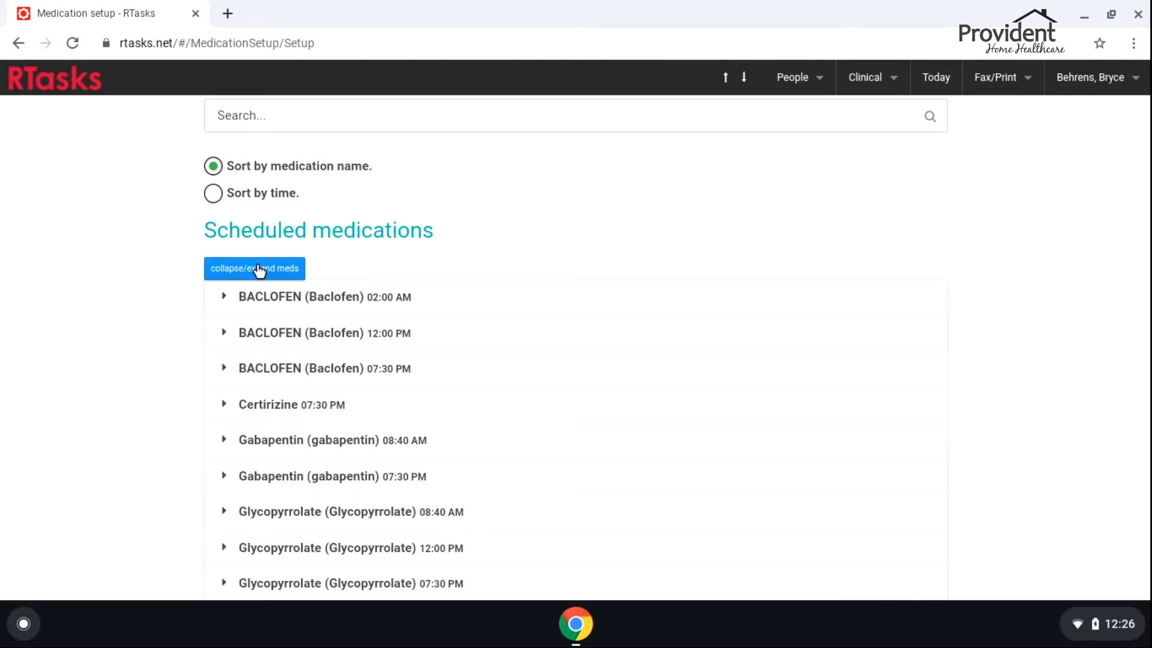
Step: Expand all scheduled medications and examine the setup/verify marks on the Baclofen 02:00 AM dose
click(259, 270)
scroll(496, 302, down, 1)
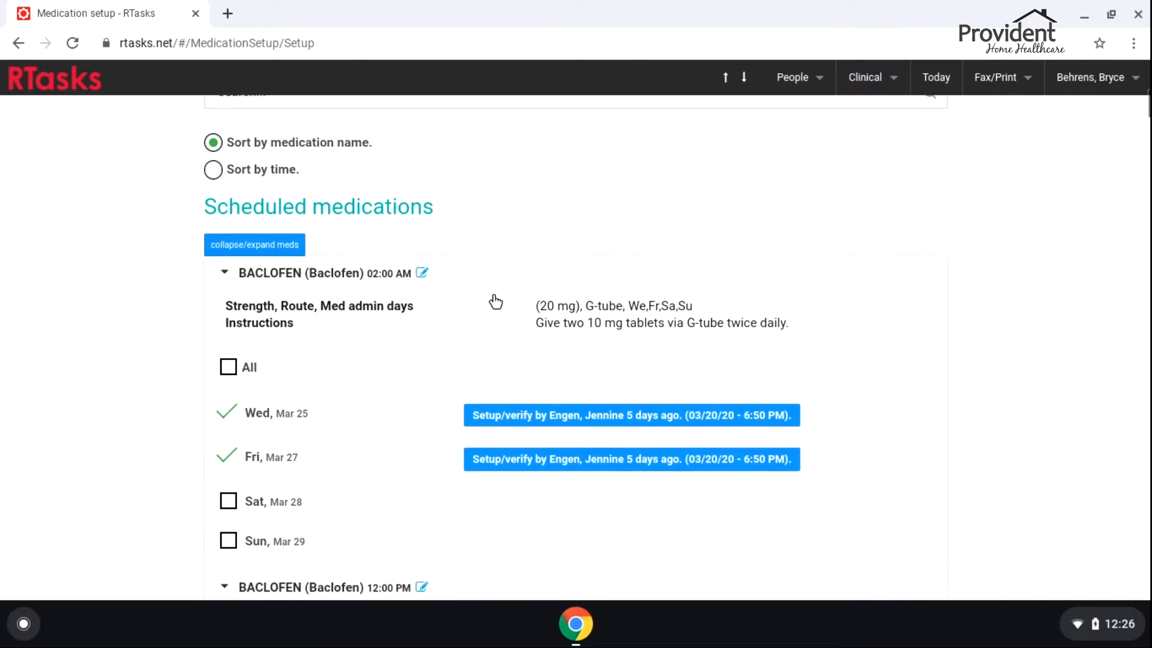
scroll(618, 390, down, 2)
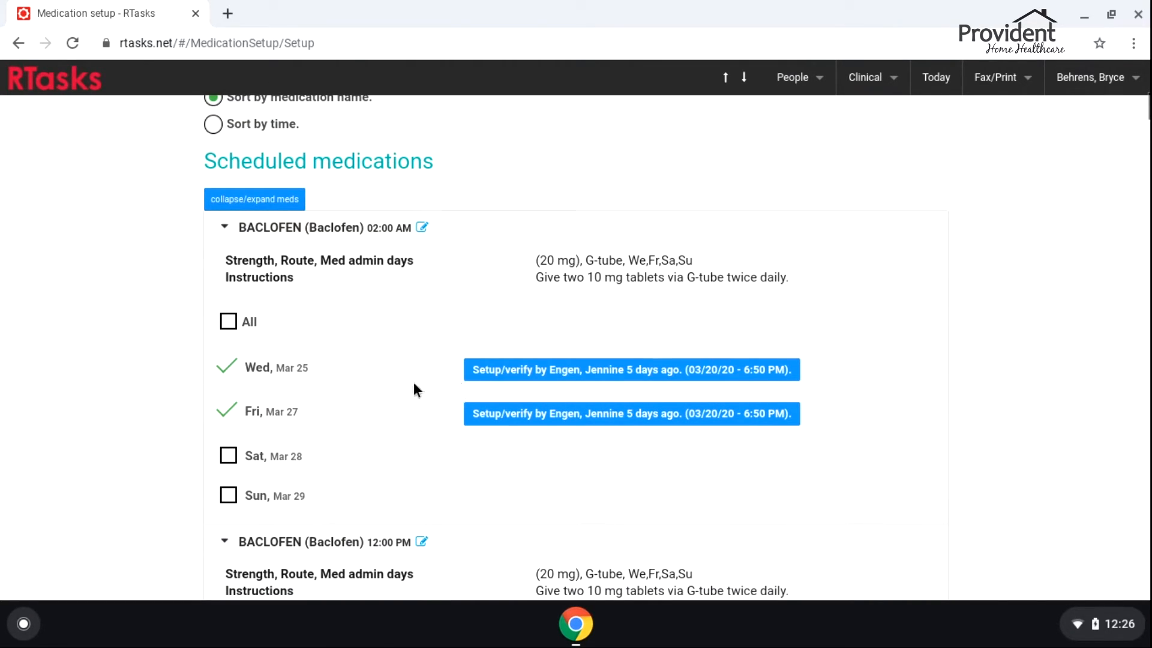
scroll(534, 363, down, 2)
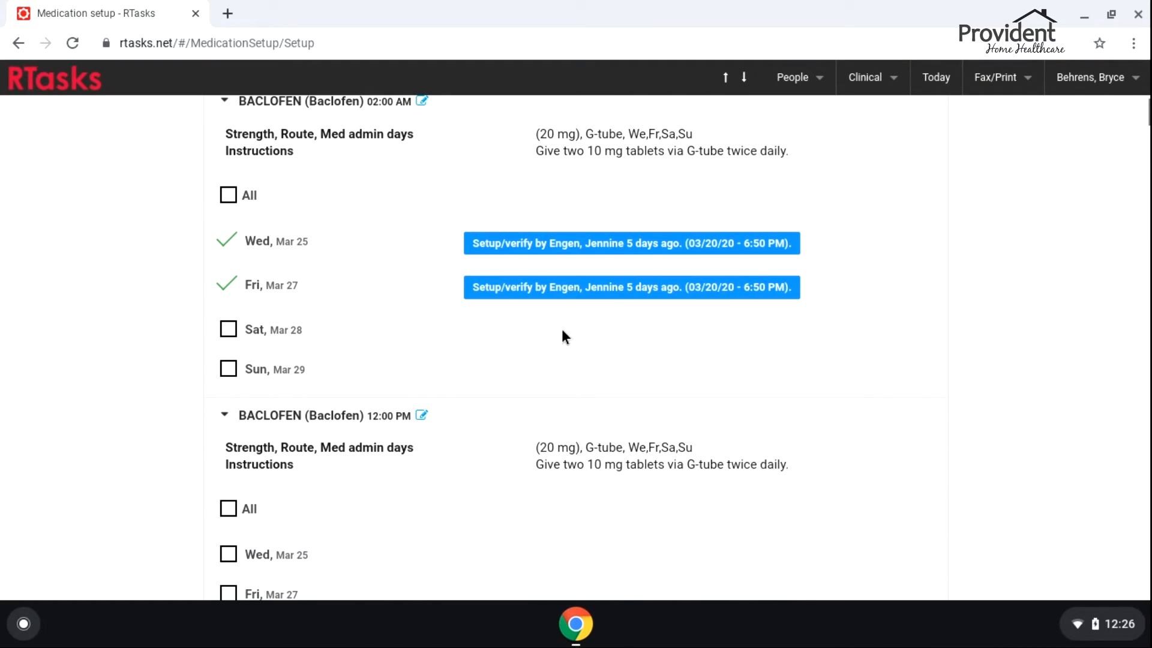
scroll(535, 301, down, 3)
scroll(324, 259, up, 2)
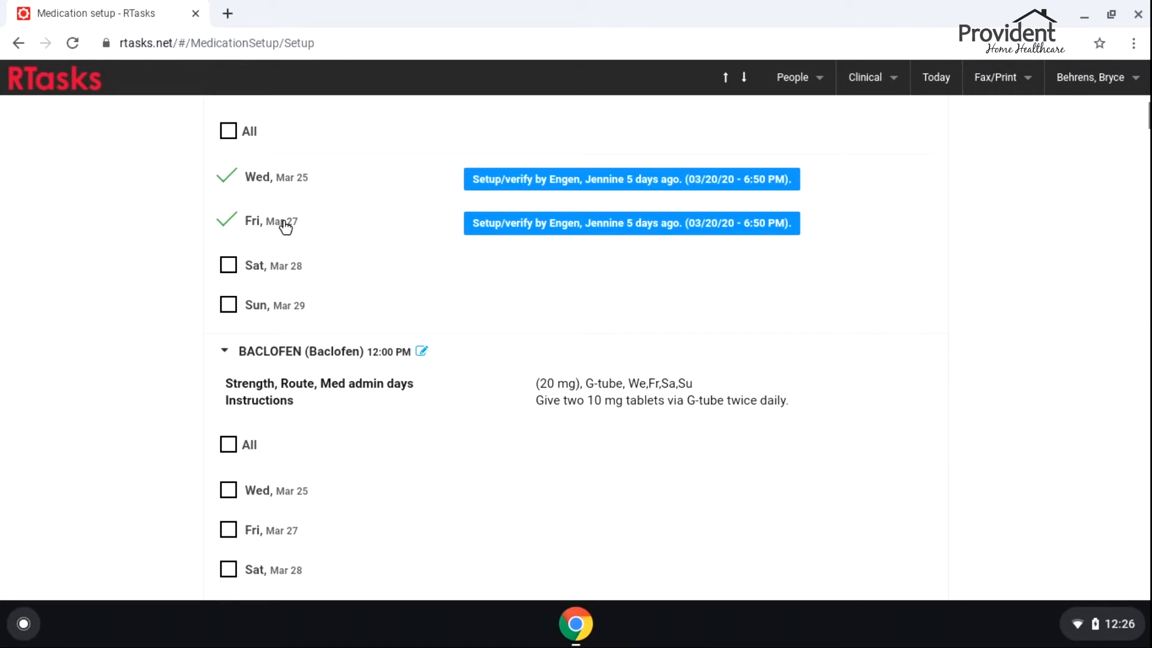
scroll(294, 252, up, 2)
scroll(301, 274, up, 1)
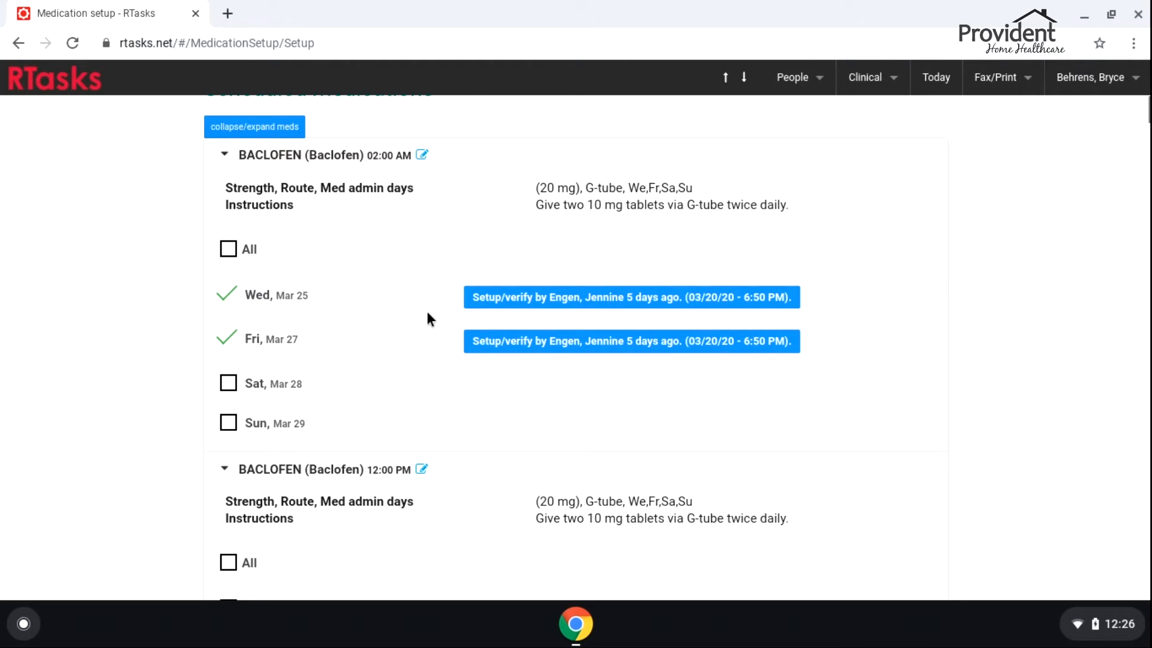
Step: Mark the Baclofen 12:00 PM dose for Wed, Mar 25 as set up/verified, and clear that mark again
scroll(622, 332, down, 5)
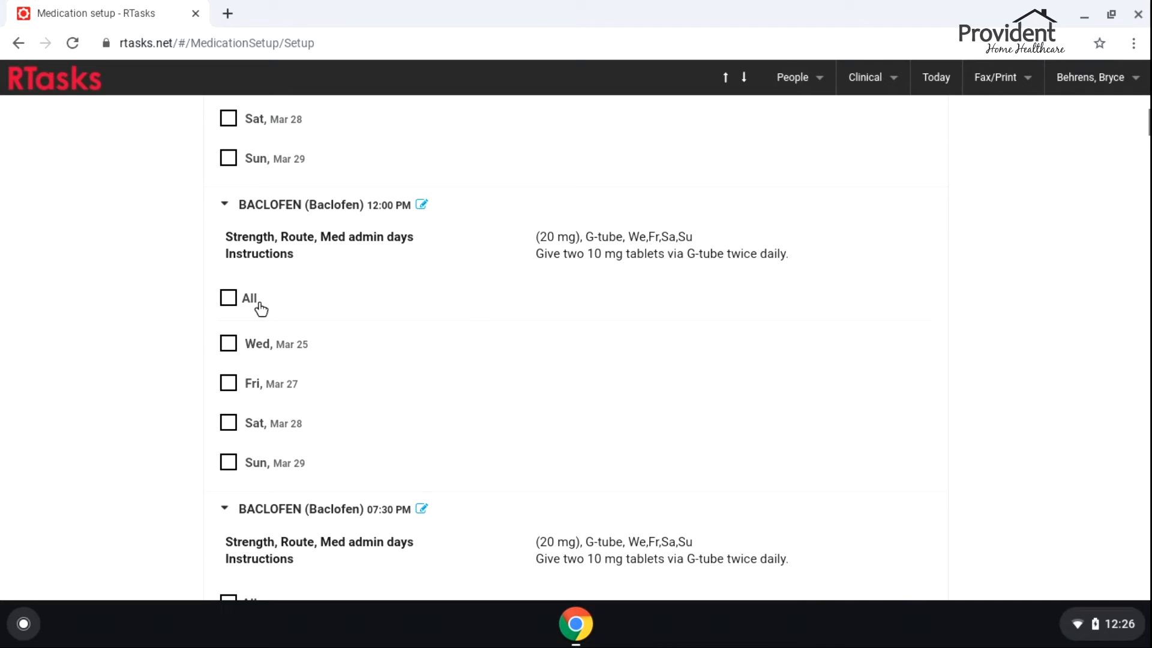
click(234, 341)
click(235, 340)
click(228, 347)
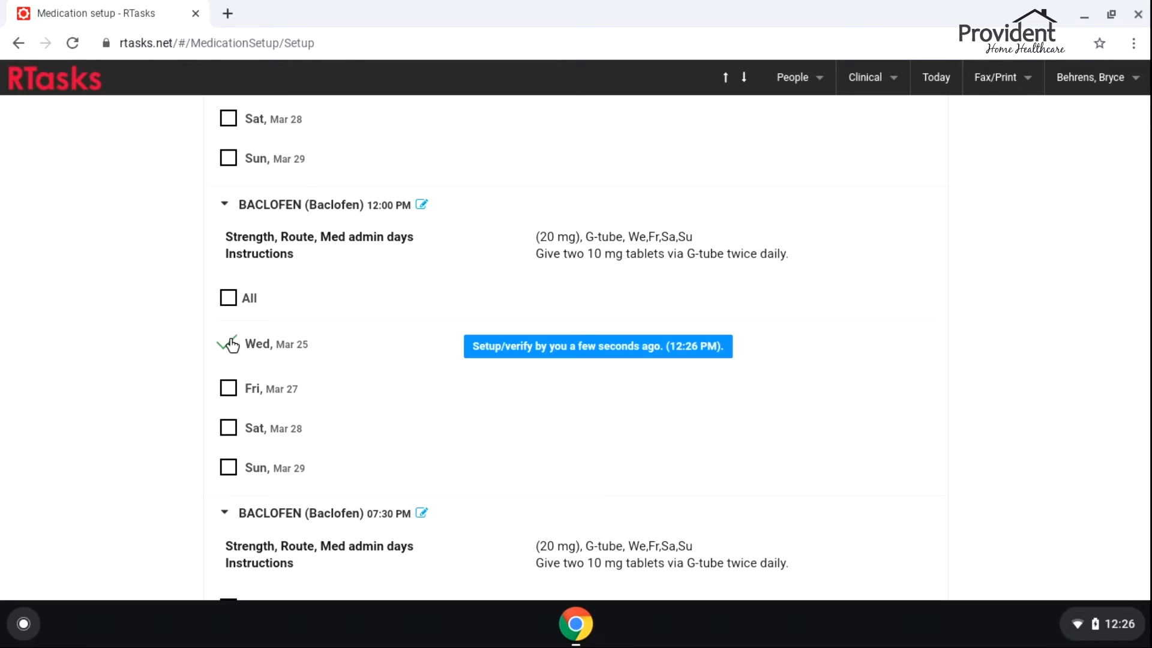
click(228, 339)
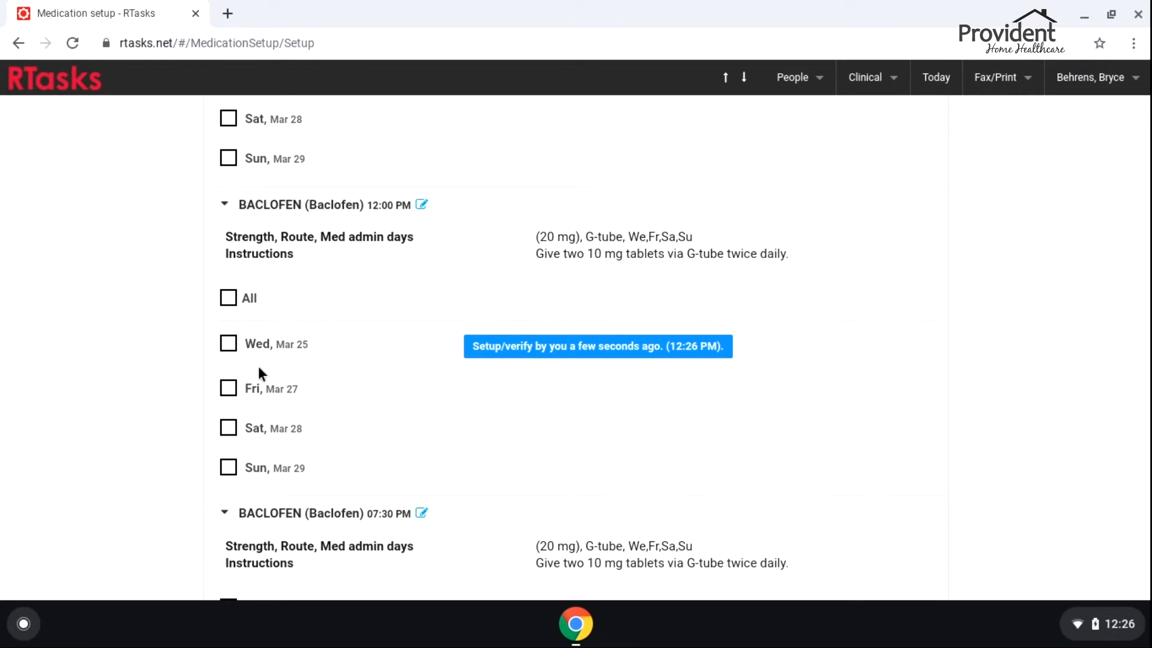
Step: Mark the Baclofen 12:00 PM doses for Wed, Mar 25, Fri, Mar 27, Sat, Mar 28 and Sun, Mar 29 as set up/verified
click(229, 348)
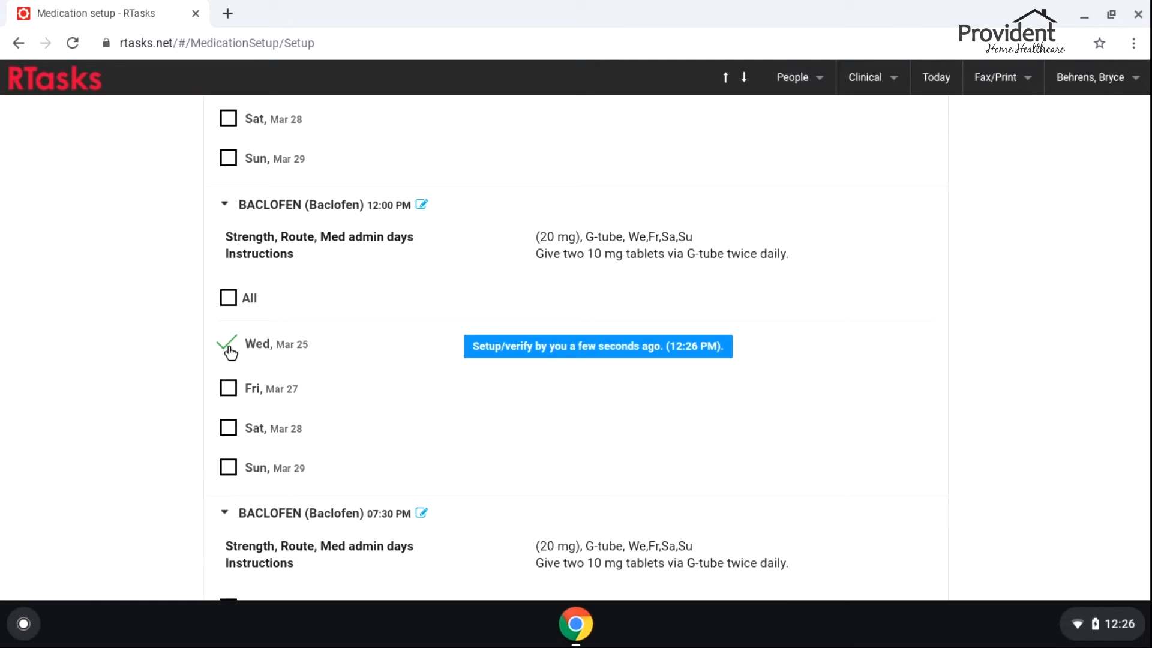
click(228, 390)
click(229, 432)
click(229, 475)
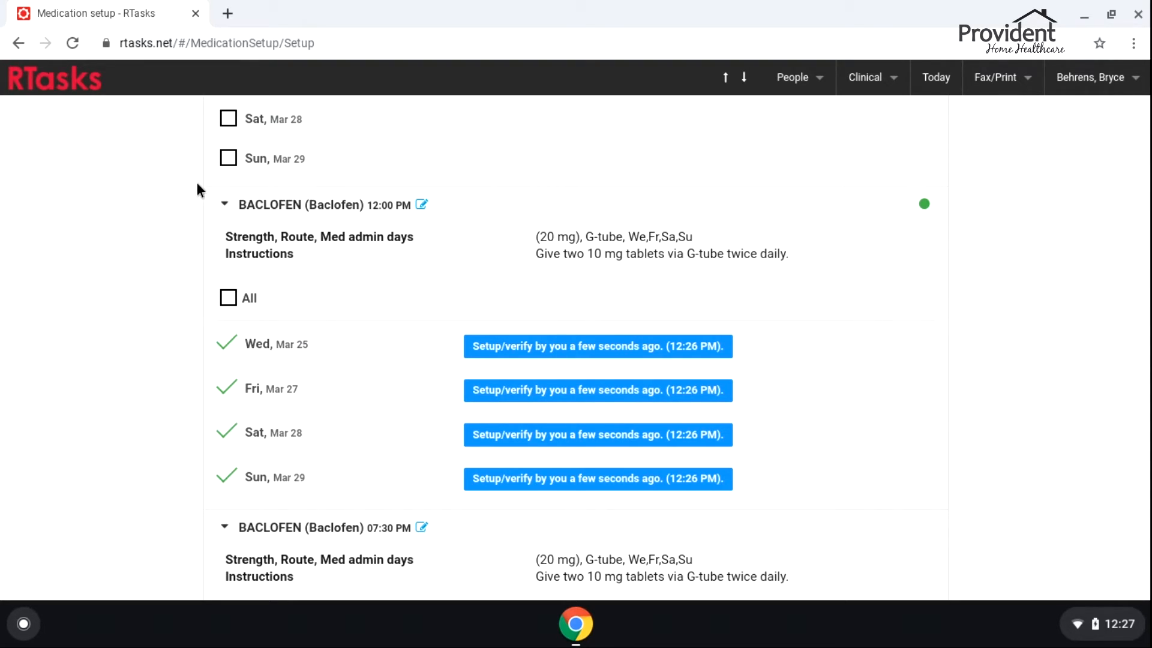
Step: Set the end of the setup/verify date range to 03/25/2020
scroll(646, 234, up, 15)
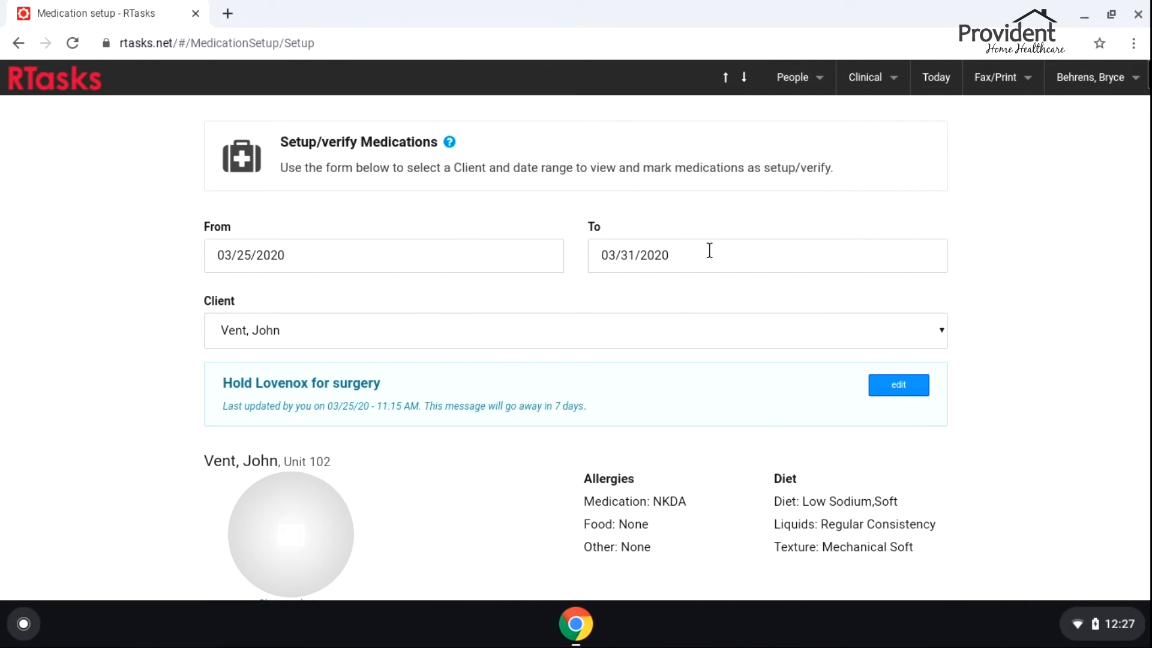
click(709, 251)
click(840, 420)
Step: Review the Baclofen 02:00 AM entry, and mark the Baclofen 07:30 PM dose for Wed, Mar 25 as set up/verified
drag(1148, 161, 1147, 318)
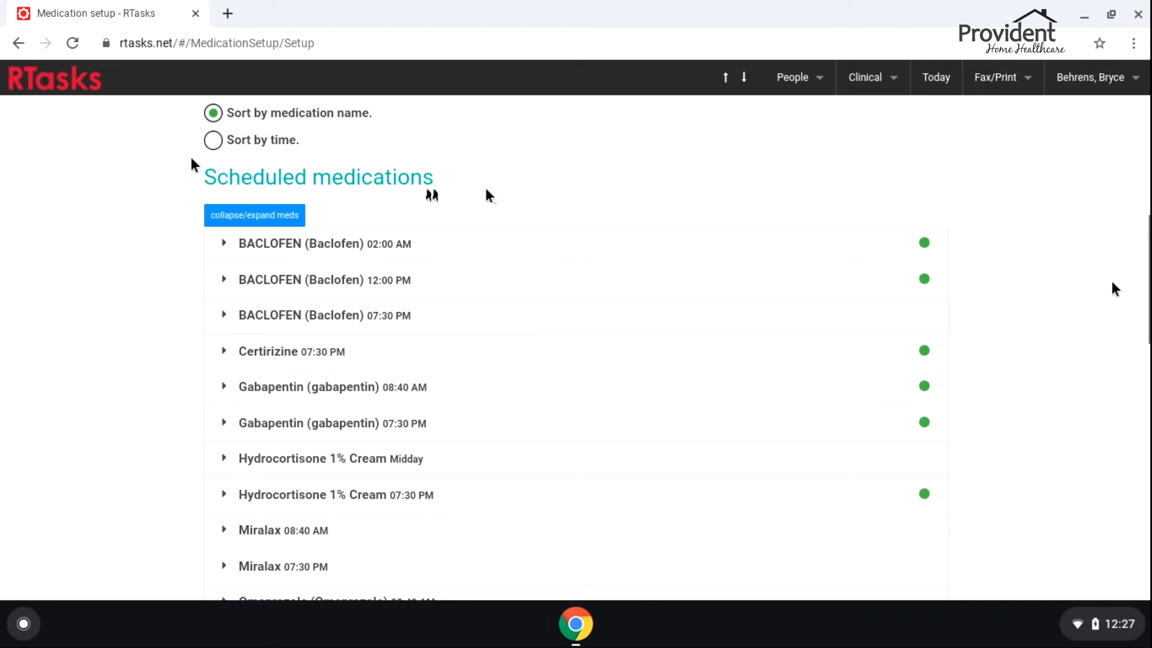
click(219, 247)
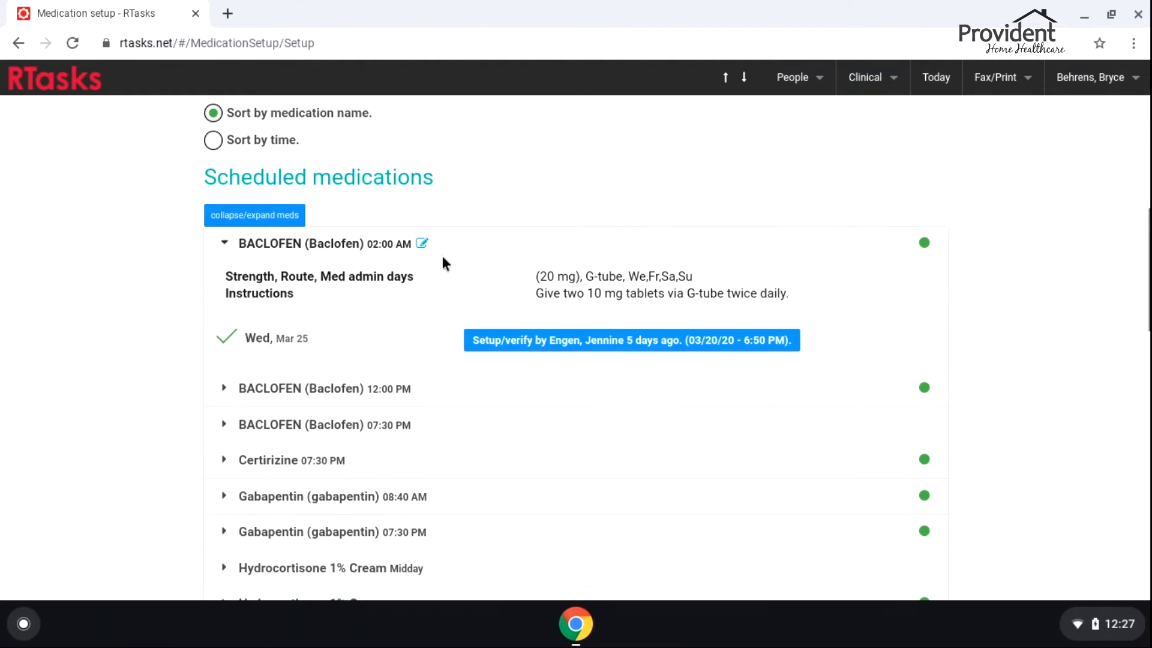
click(235, 247)
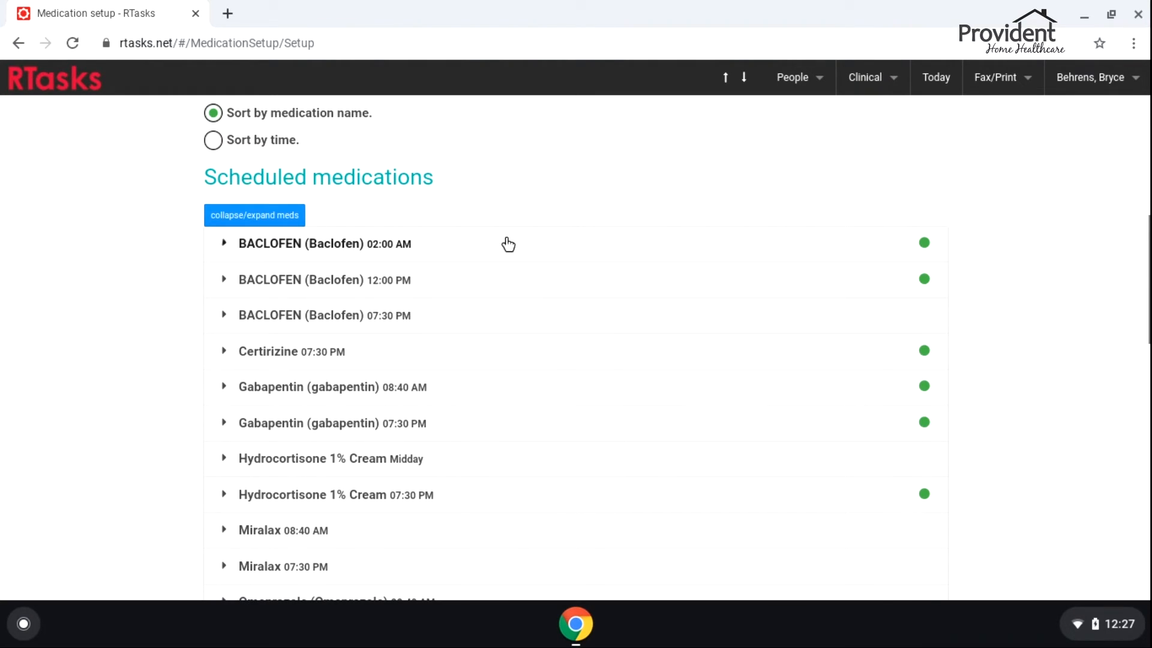
click(225, 318)
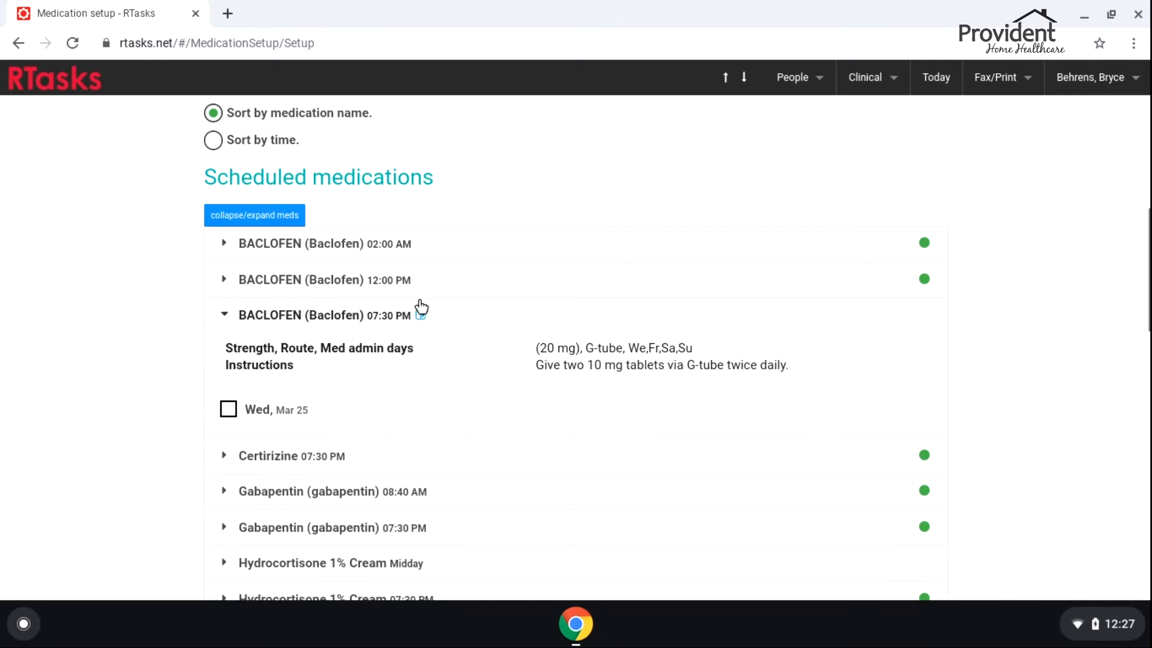
scroll(232, 418, down, 1)
click(229, 379)
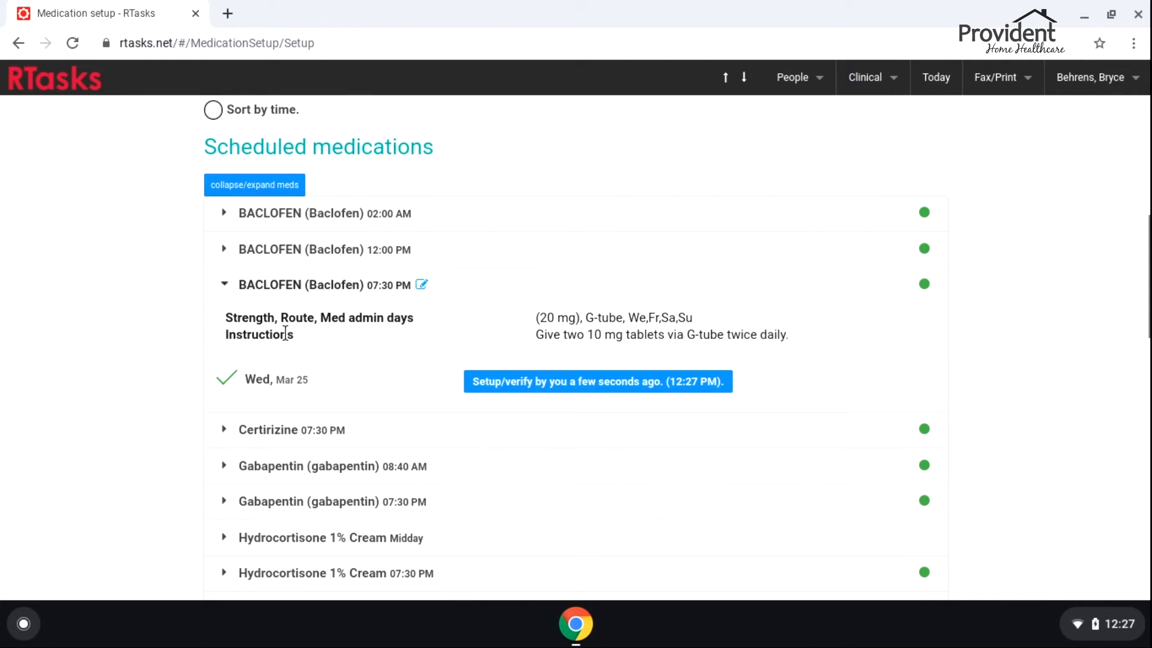
Step: Mark the Hydrocortisone 1% Cream Midday and Miralax 08:40 AM doses for Wed, Mar 25 as set up/verified
scroll(300, 333, down, 2)
scroll(326, 335, down, 1)
click(232, 417)
scroll(428, 387, down, 3)
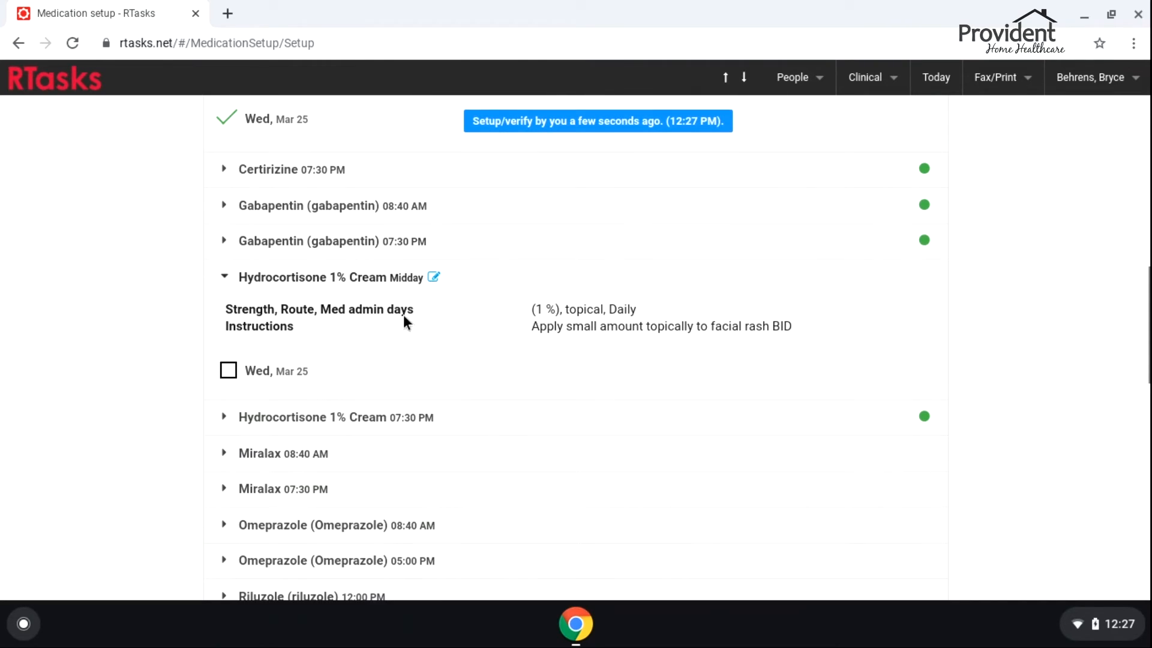
click(228, 373)
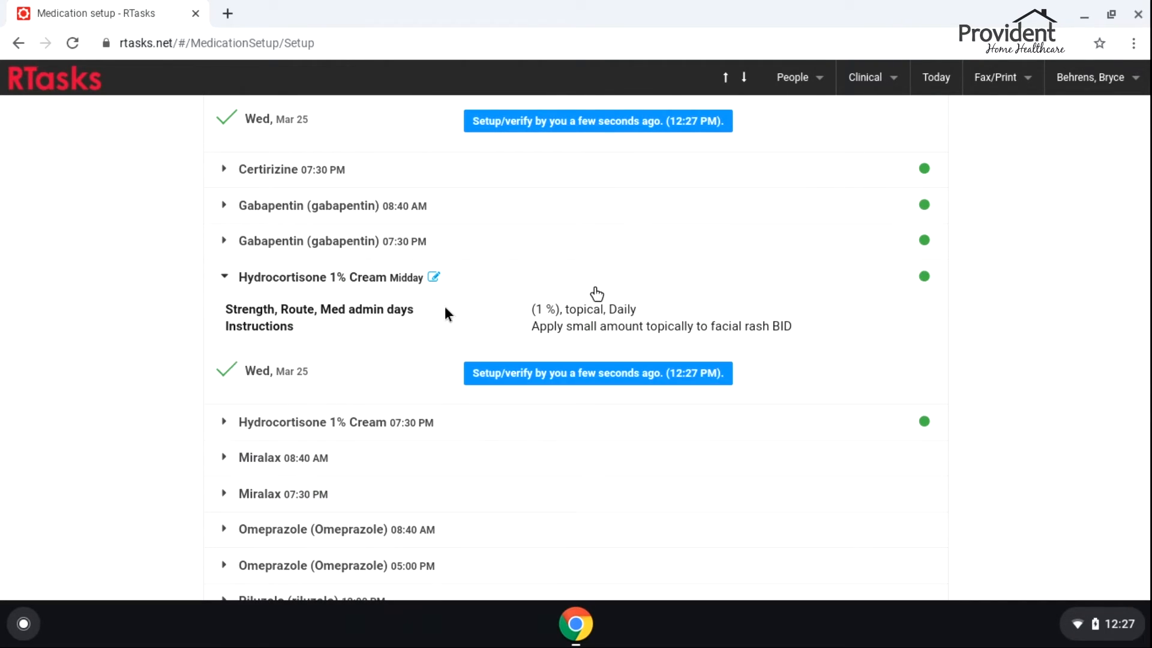
scroll(869, 333, down, 5)
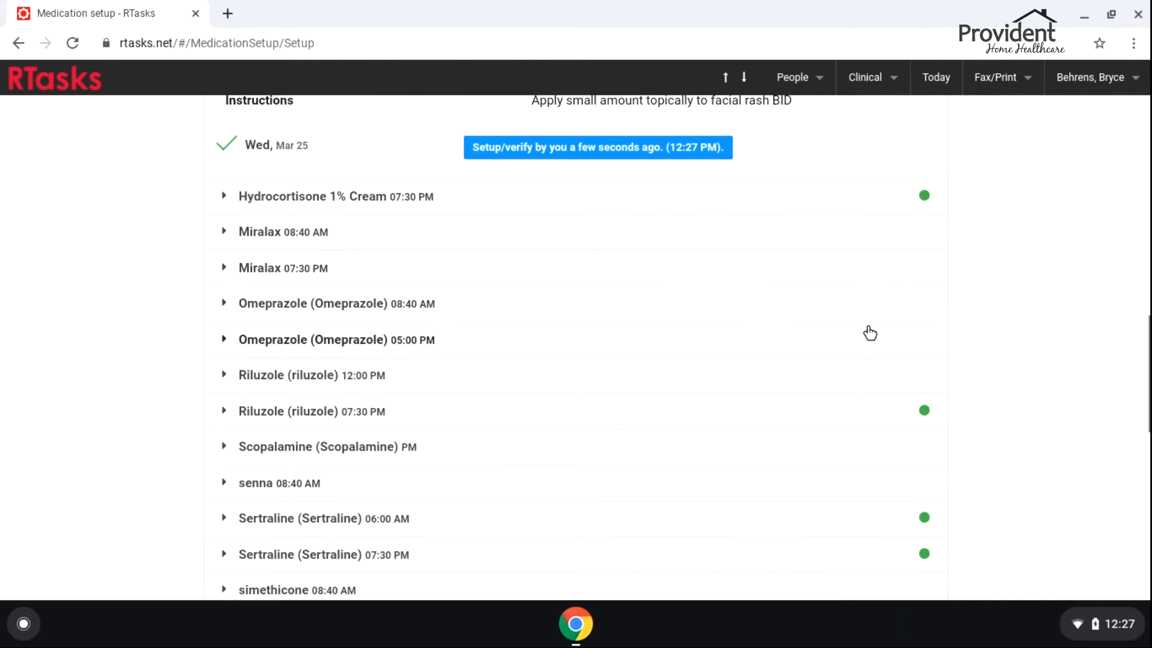
click(225, 231)
click(229, 327)
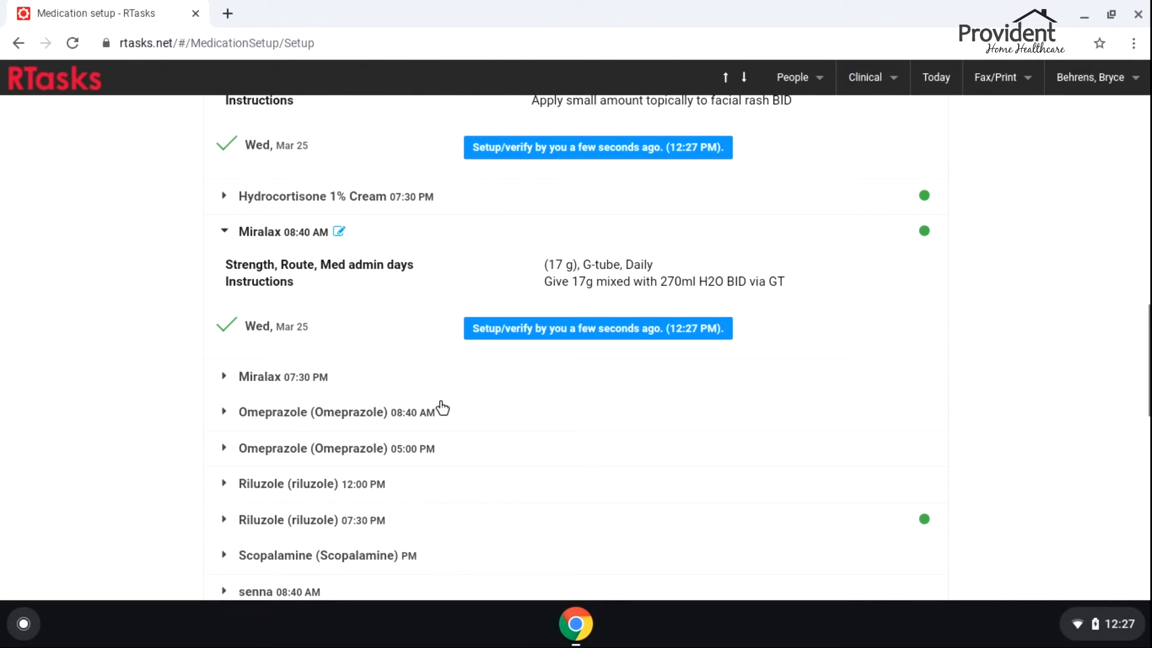
Step: Sort the scheduled medications by time, and expand and collapse all of their details
drag(1141, 364, 1148, 294)
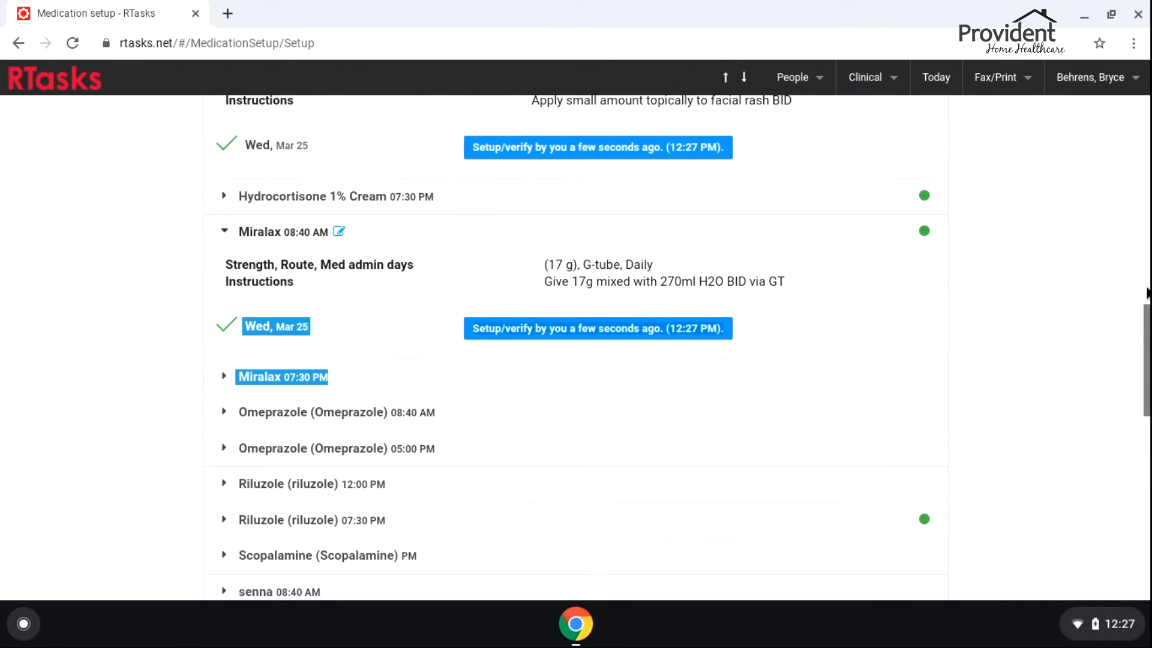
drag(1147, 371, 1147, 239)
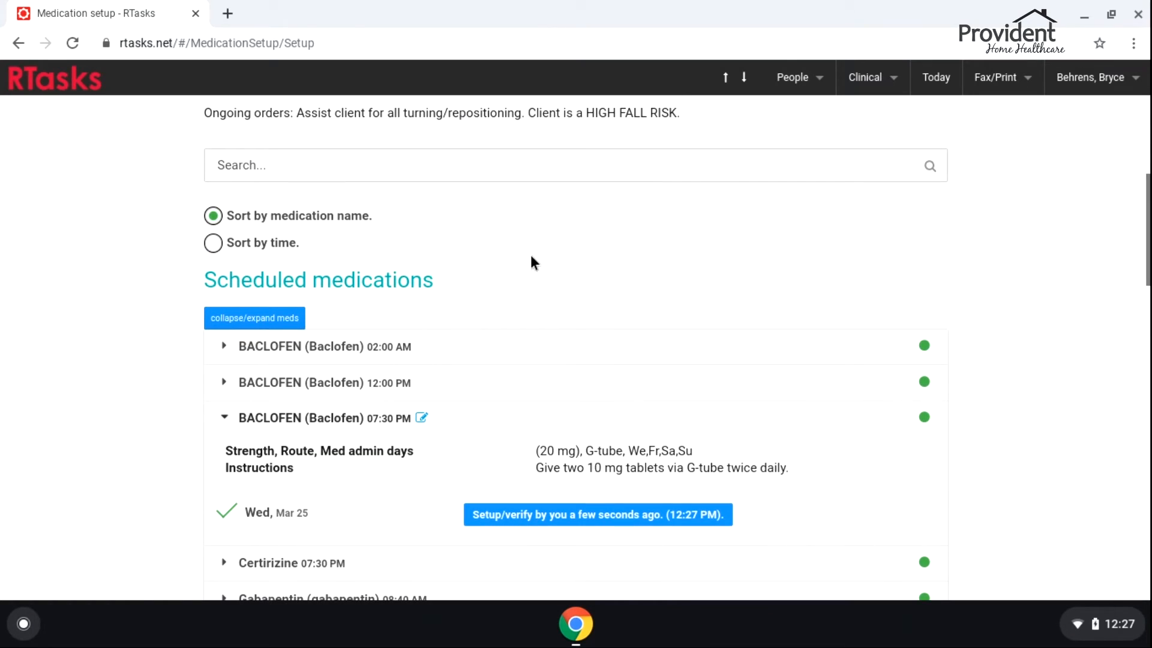
click(215, 246)
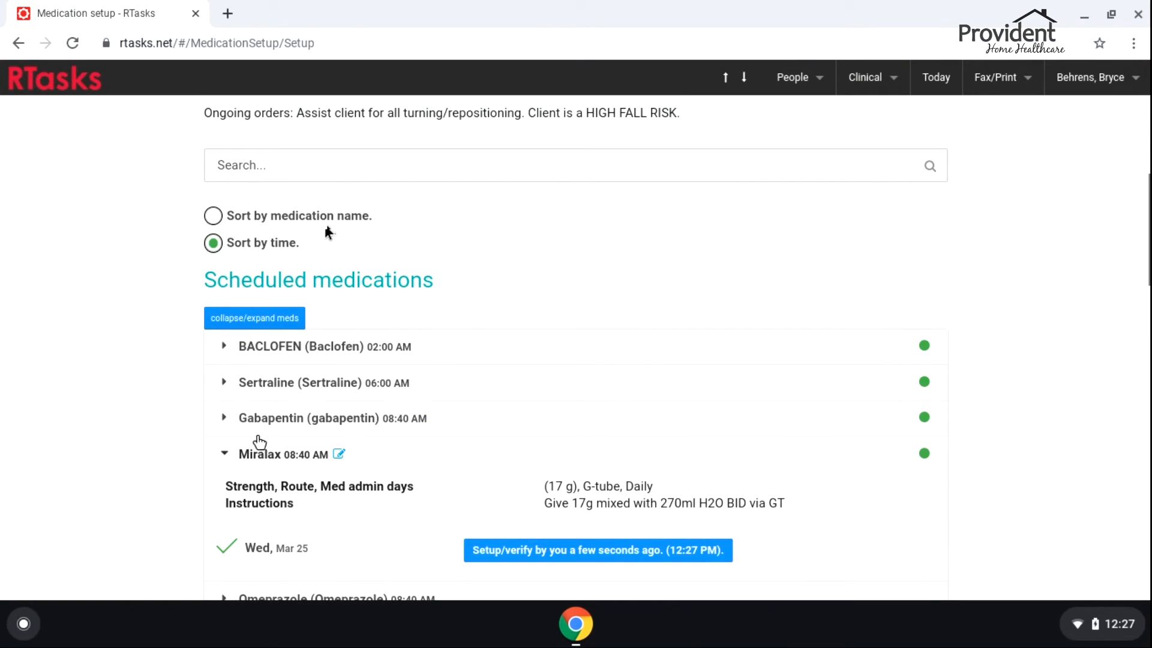
click(255, 318)
scroll(447, 285, down, 3)
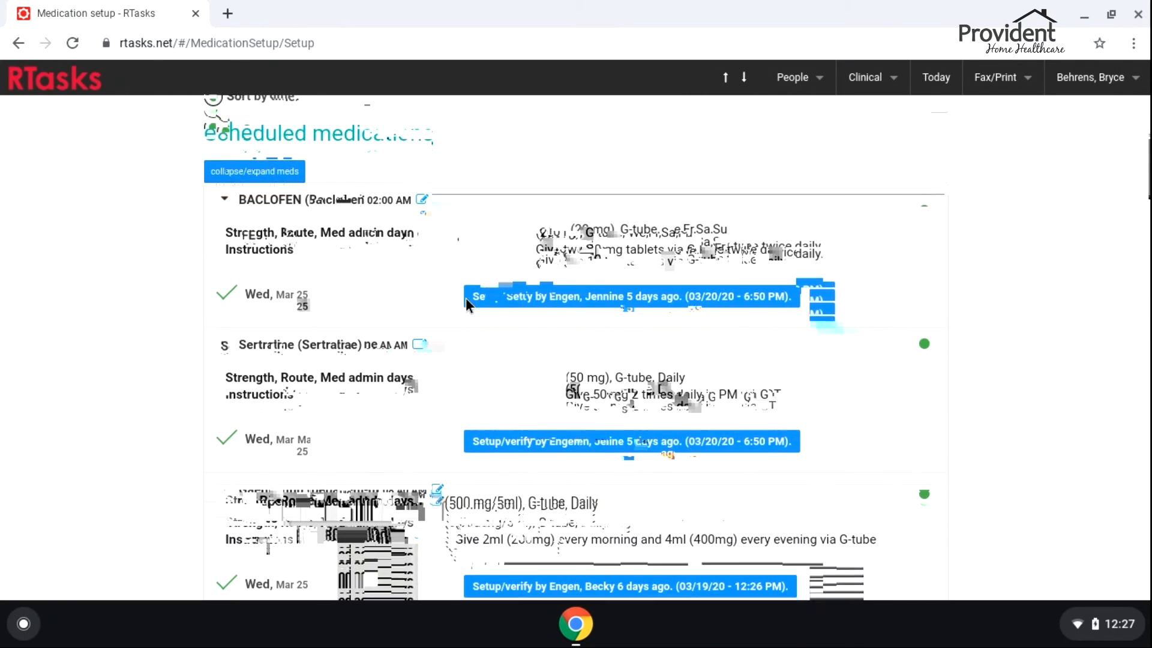
click(282, 165)
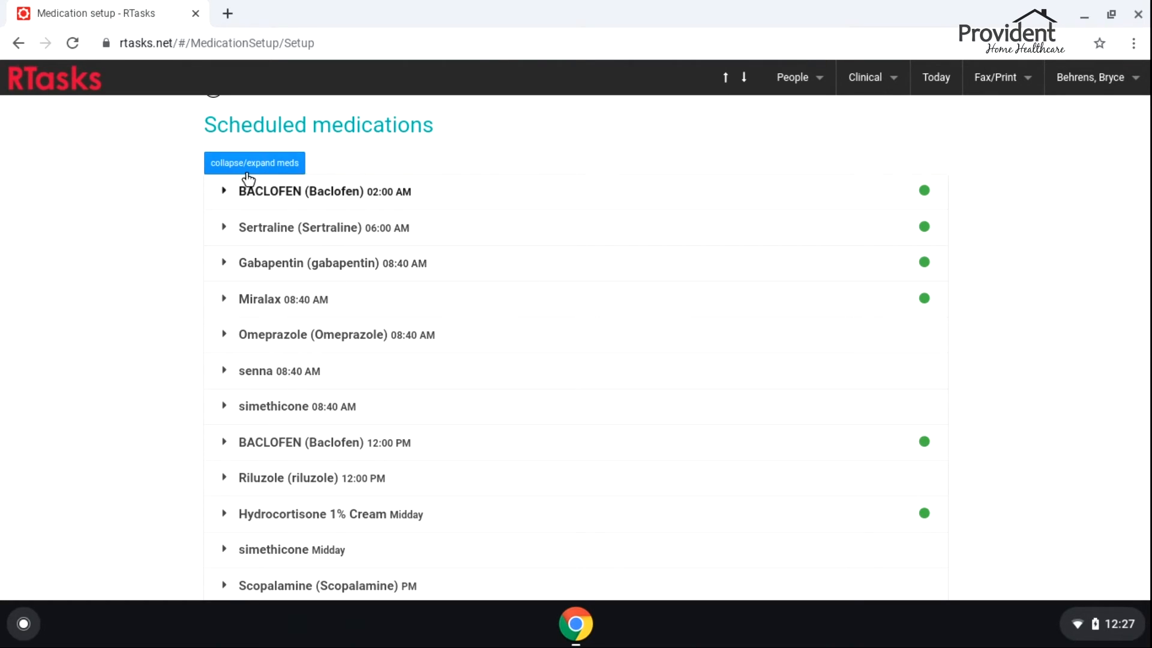
scroll(360, 240, up, 3)
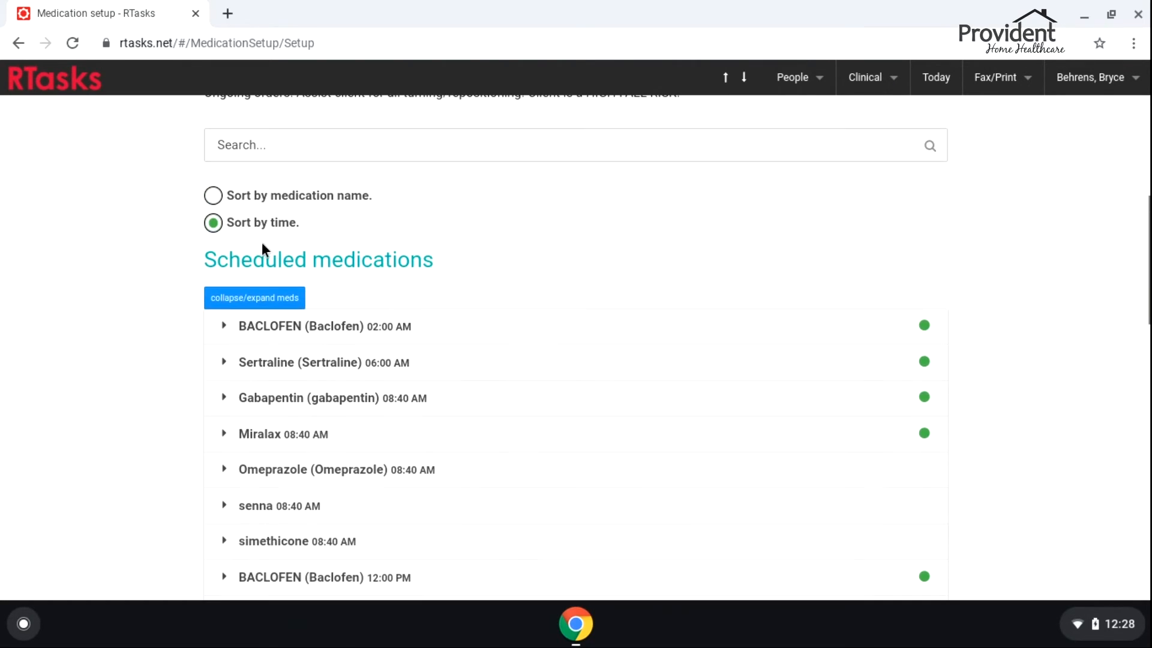
Step: Expand the Gabapentin 08:40 AM entry, and mark the Omeprazole 08:40 AM dose for Wed, Mar 25 as set up/verified
scroll(448, 300, down, 2)
click(241, 311)
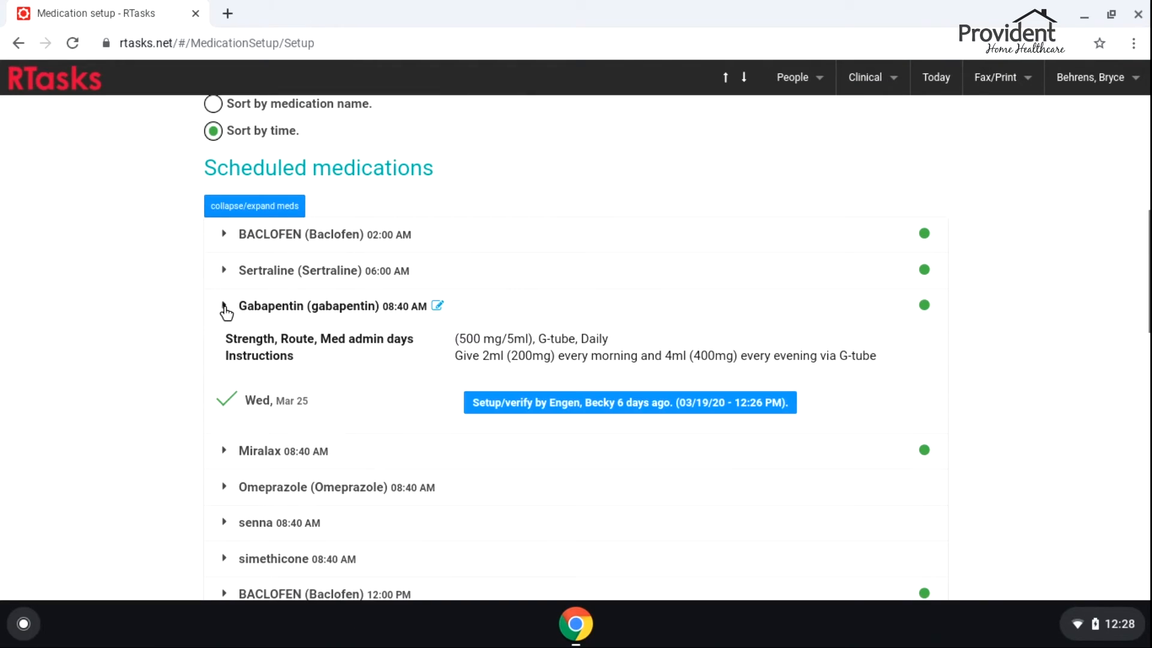
scroll(332, 327, down, 1)
scroll(332, 327, down, 2)
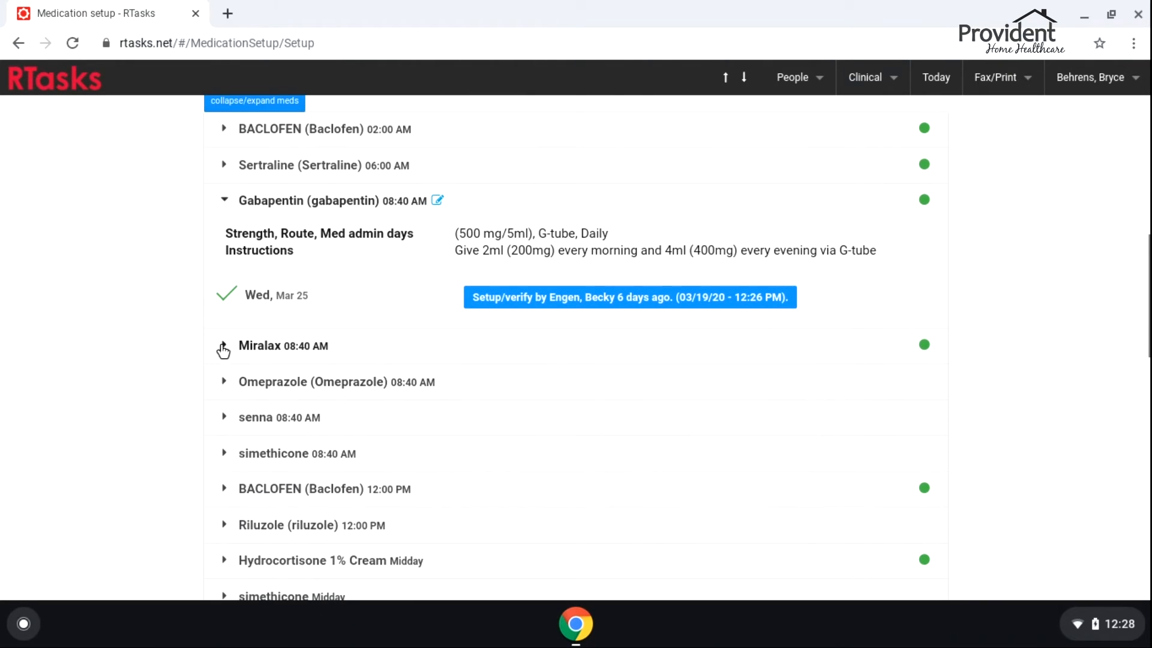
click(222, 387)
scroll(419, 308, down, 4)
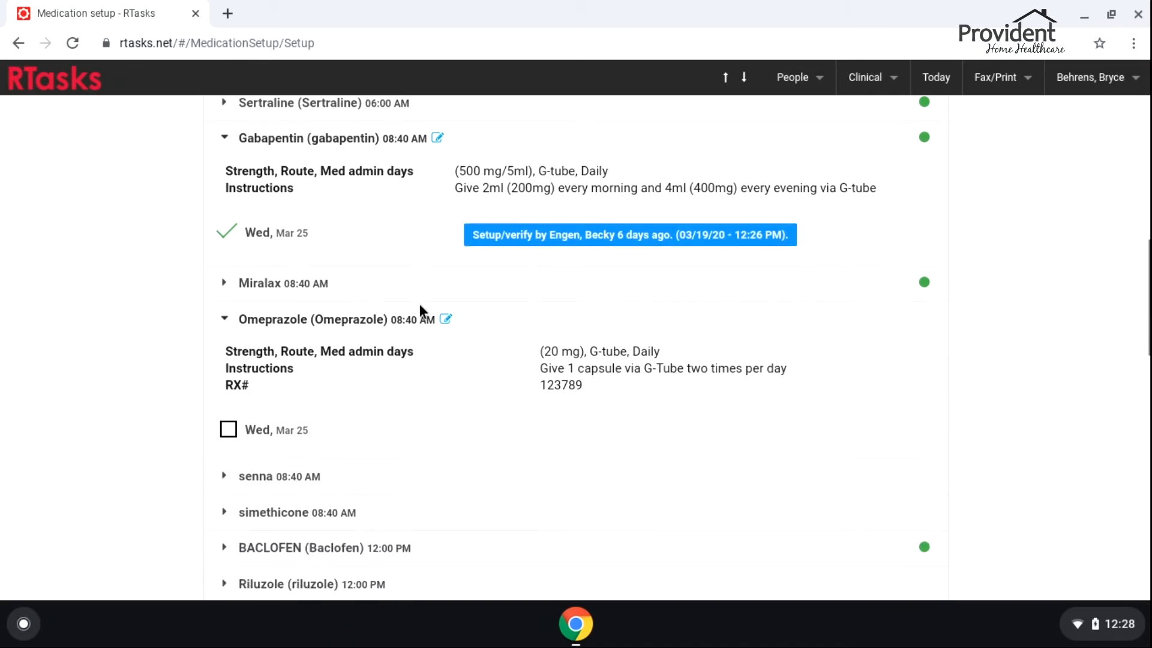
click(229, 312)
Step: Mark the senna 08:40 AM dose for Wed, Mar 25 as set up/verified
scroll(316, 290, down, 1)
click(226, 311)
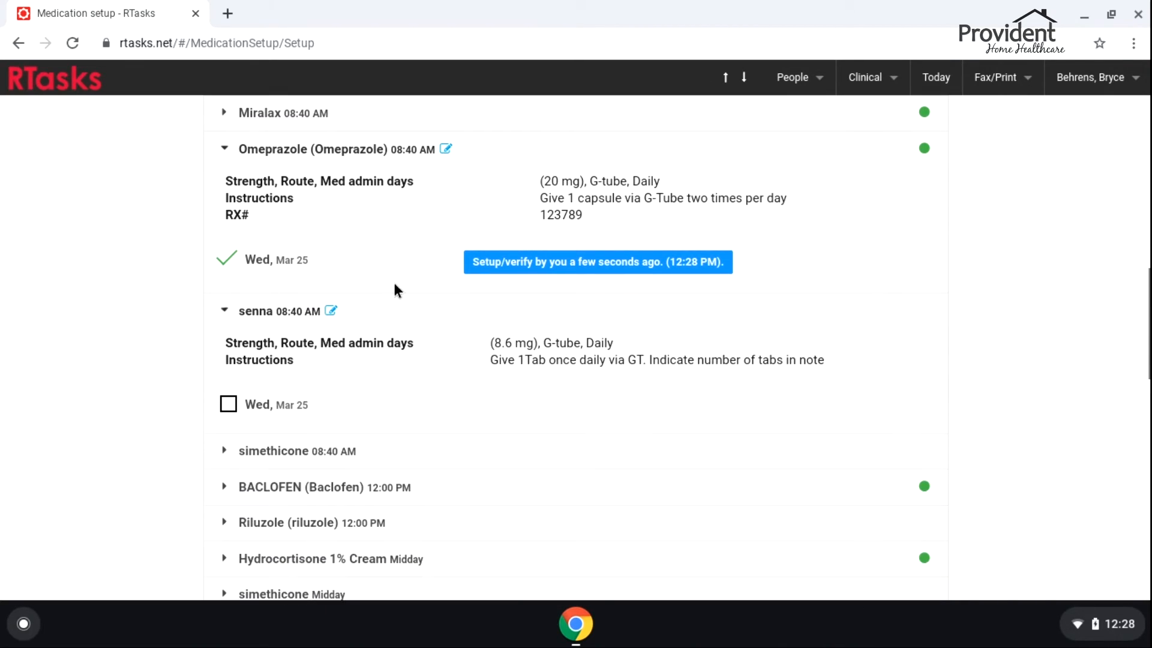
scroll(244, 369, down, 1)
click(220, 347)
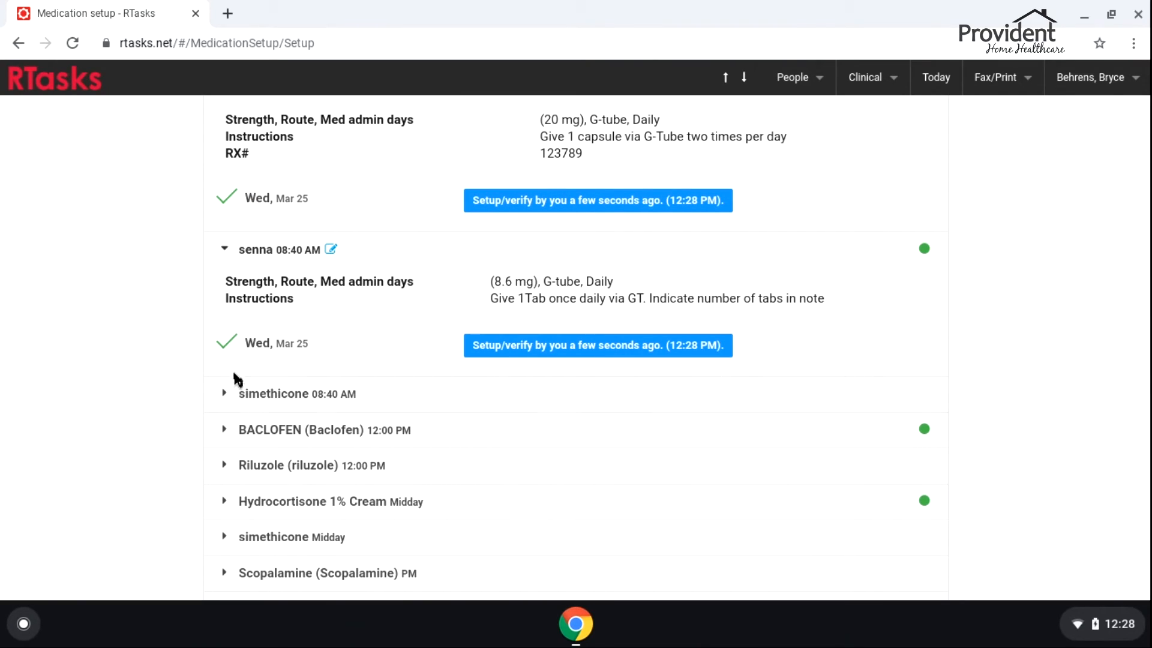
Step: Look over the client's PRN medications, and open the medication charting history
scroll(335, 328, down, 1)
scroll(335, 329, down, 1)
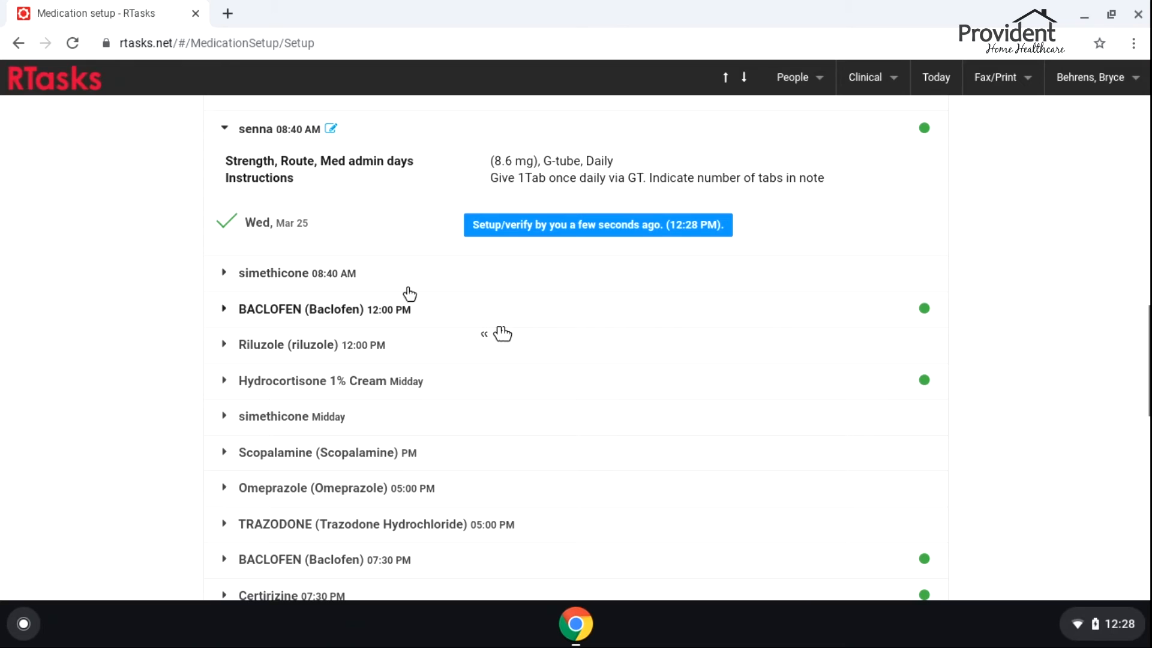
drag(1147, 376, 1126, 518)
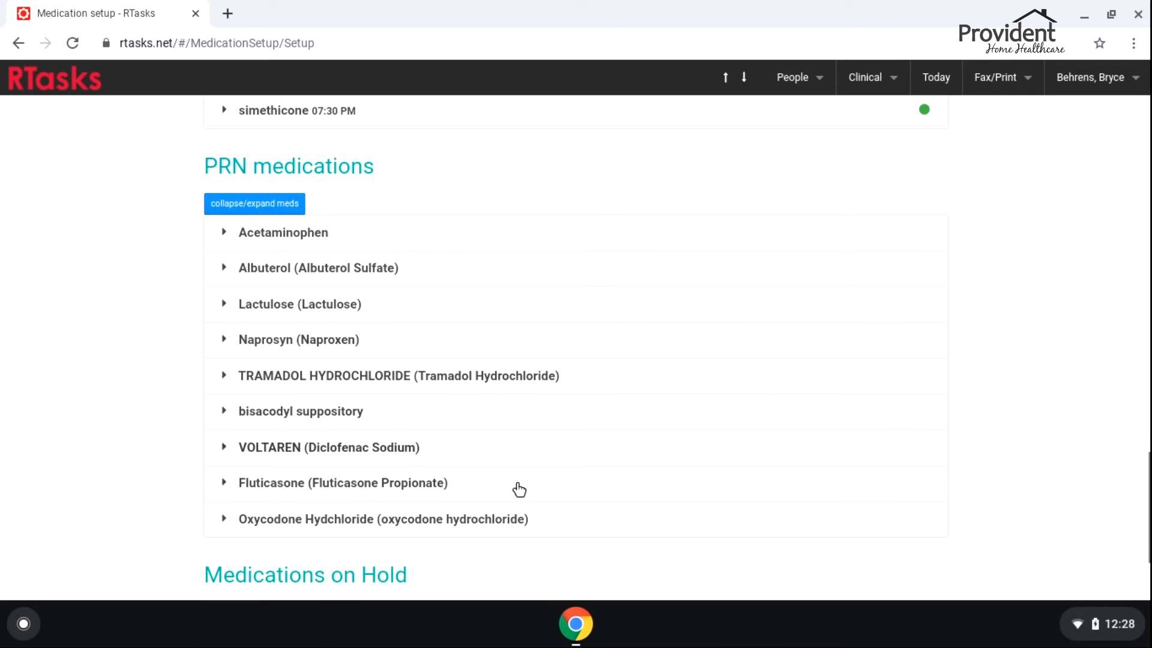
drag(1149, 492, 1139, 100)
click(870, 78)
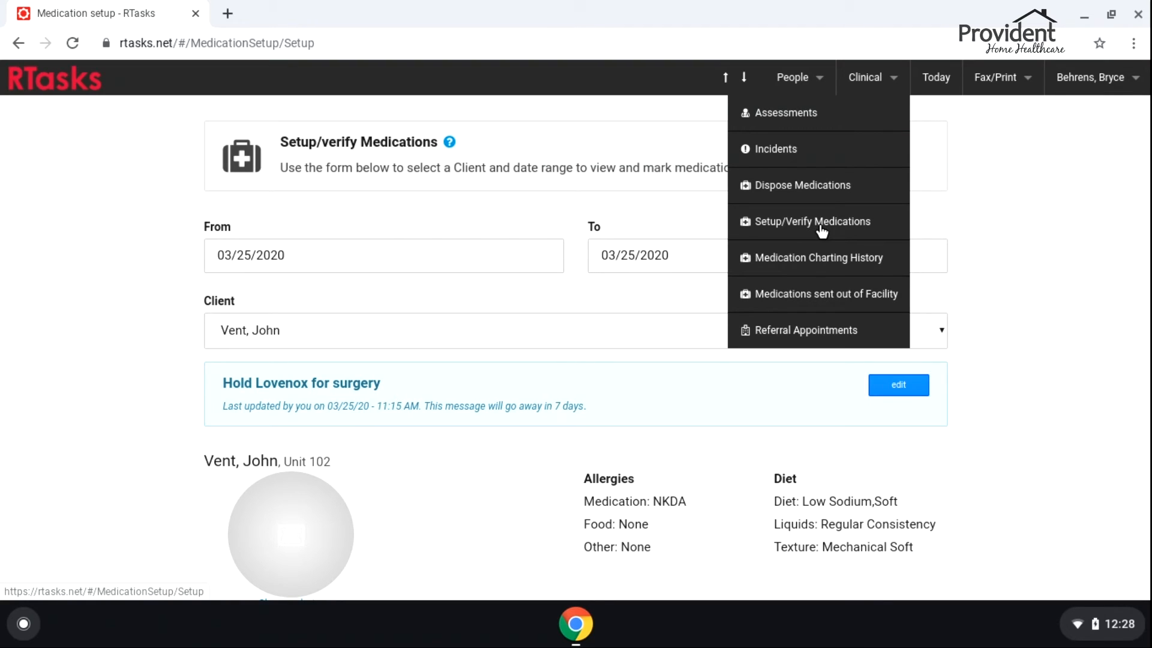
click(801, 265)
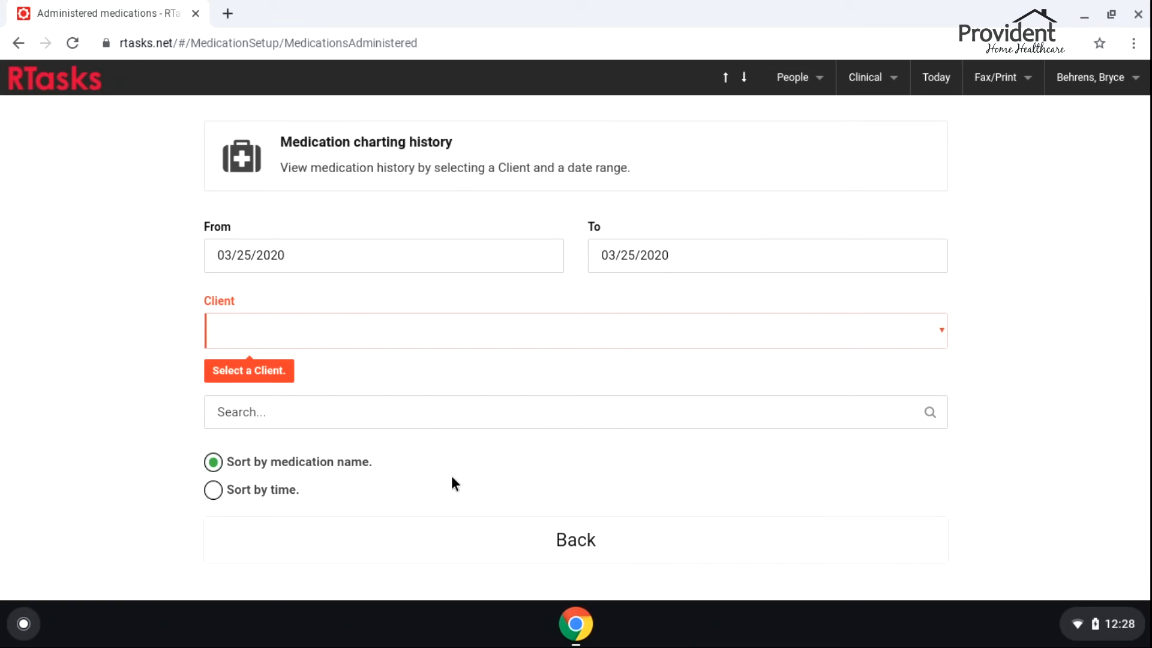
Step: Set the start of the charting history to 03/18/2020 and choose the same client as in the medication setup
click(399, 264)
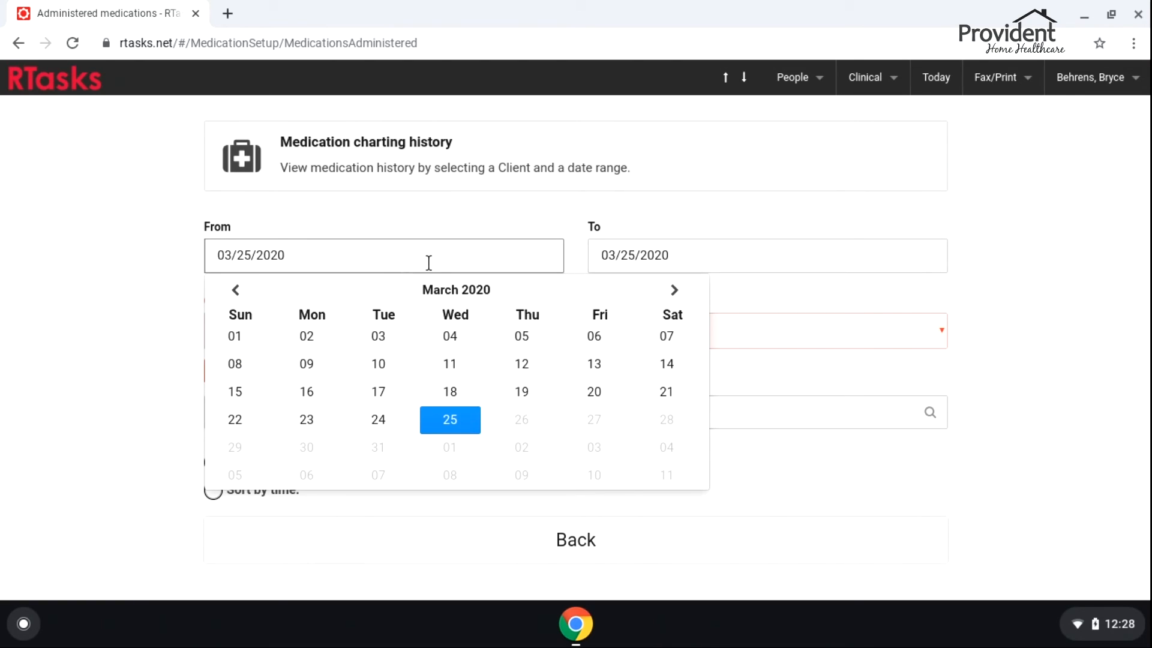
click(451, 393)
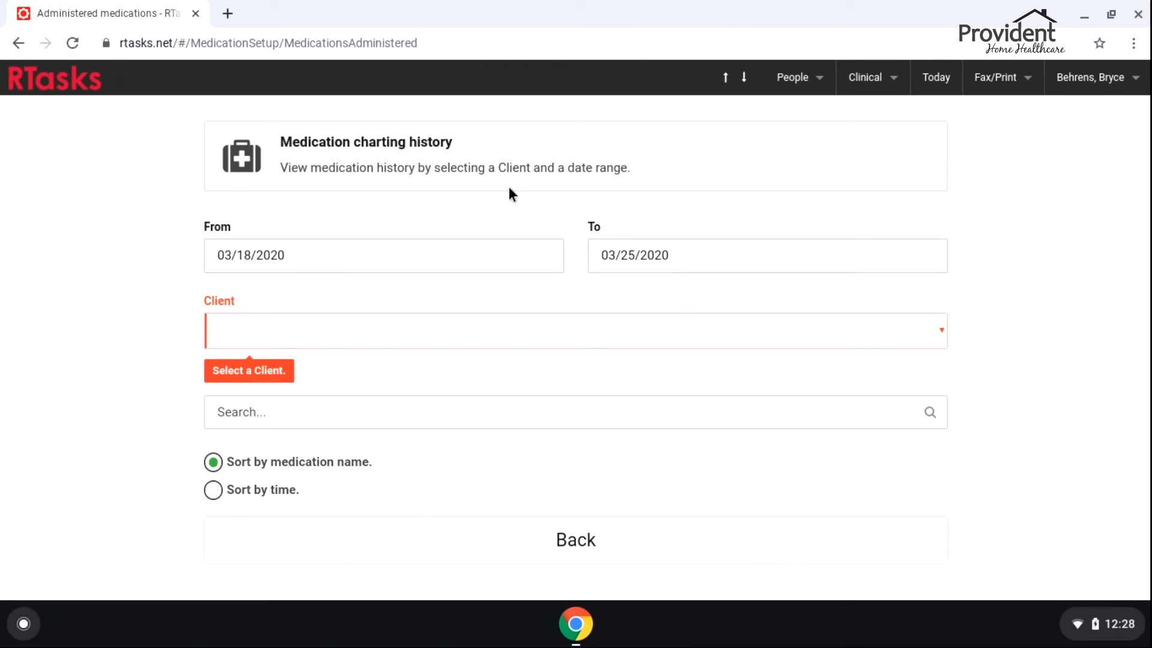
click(398, 327)
click(222, 470)
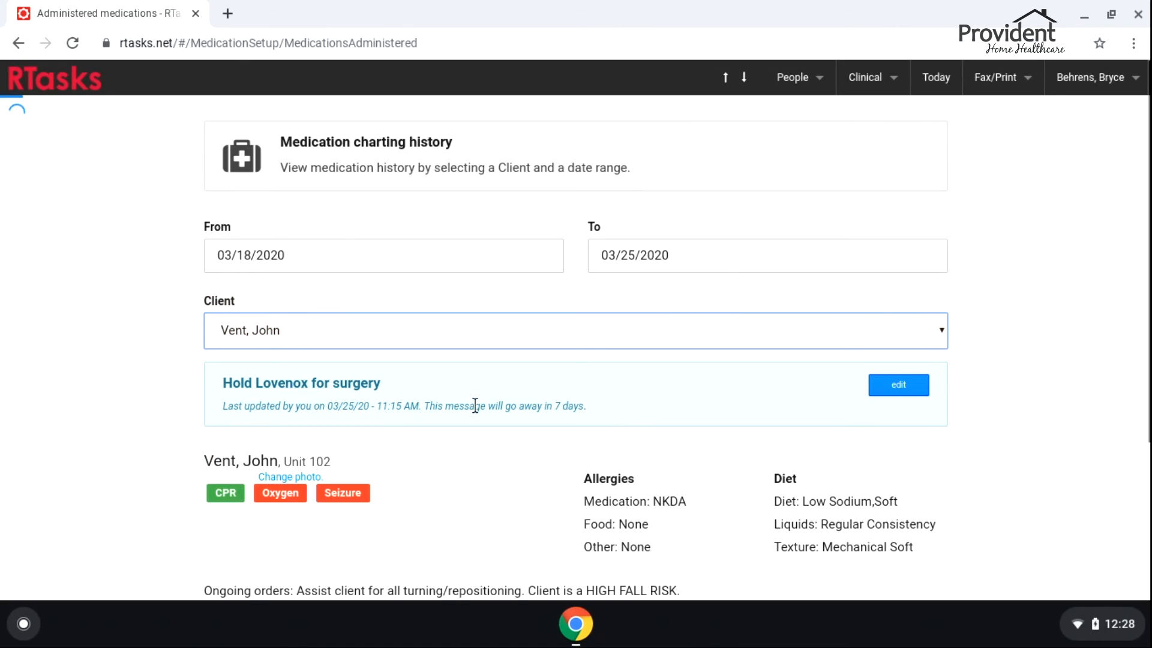
Step: Examine the administration record of the Aspirin 07:00 AM dose in the client's charting history
scroll(114, 384, down, 1)
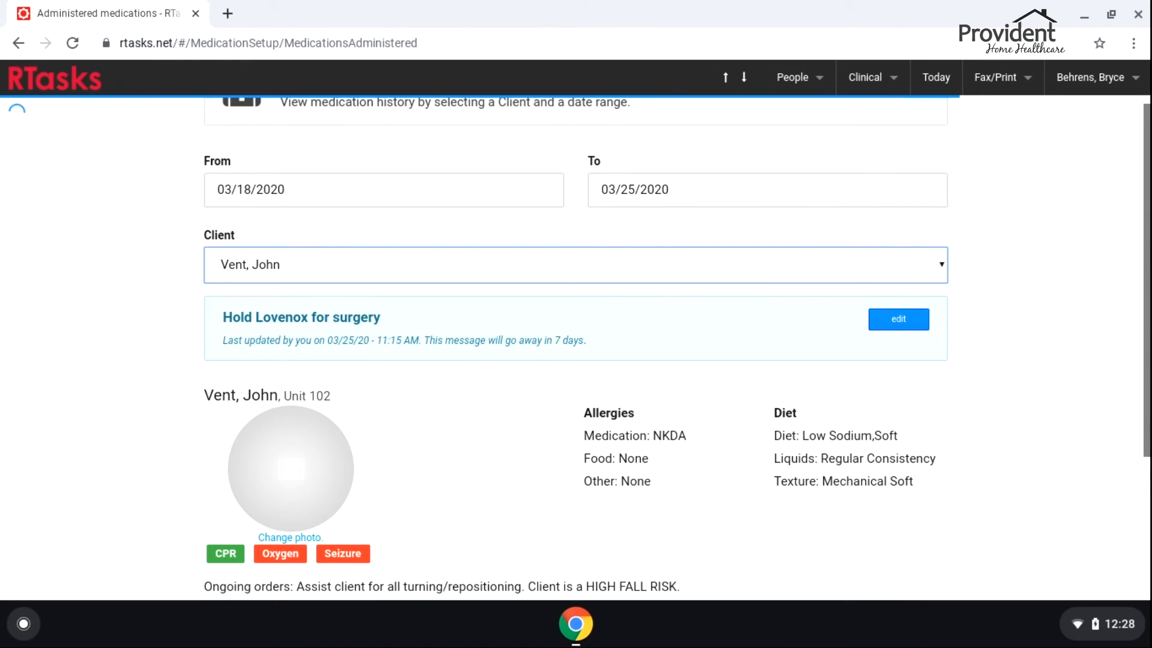
scroll(1003, 379, down, 7)
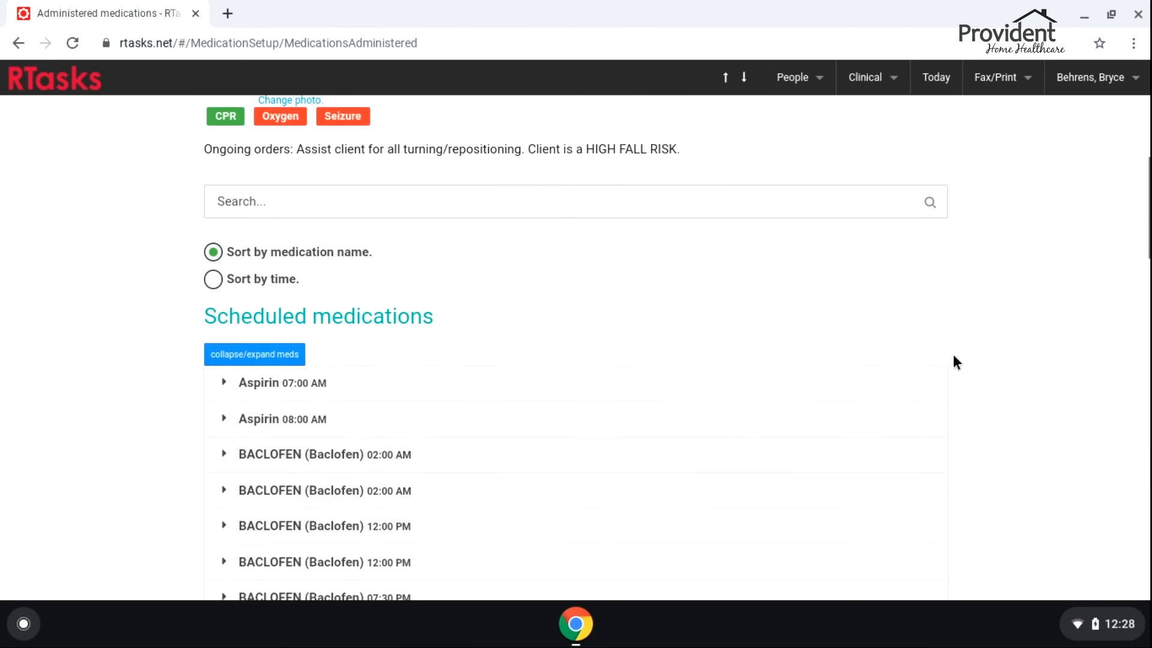
scroll(957, 363, down, 2)
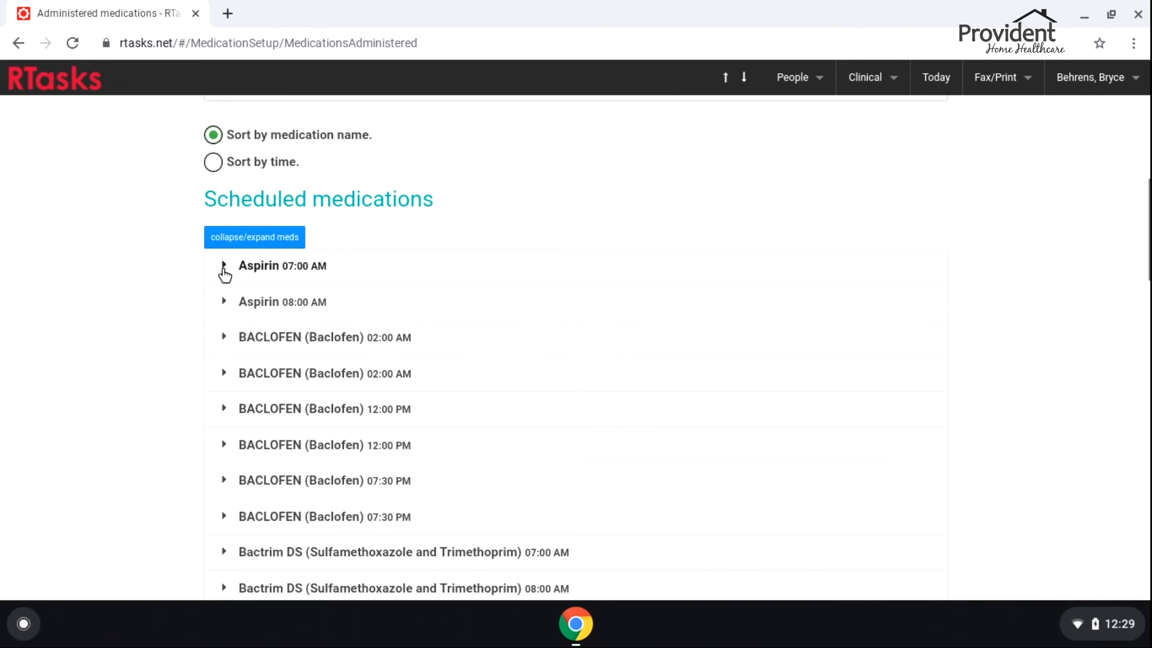
click(224, 267)
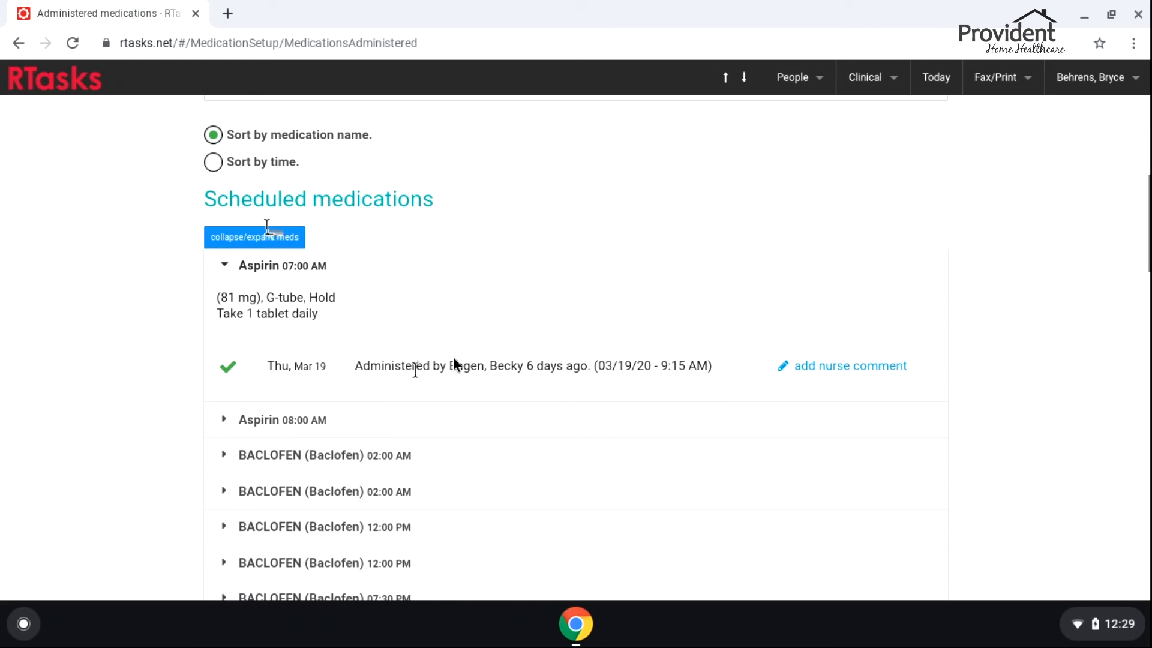
scroll(270, 228, up, 7)
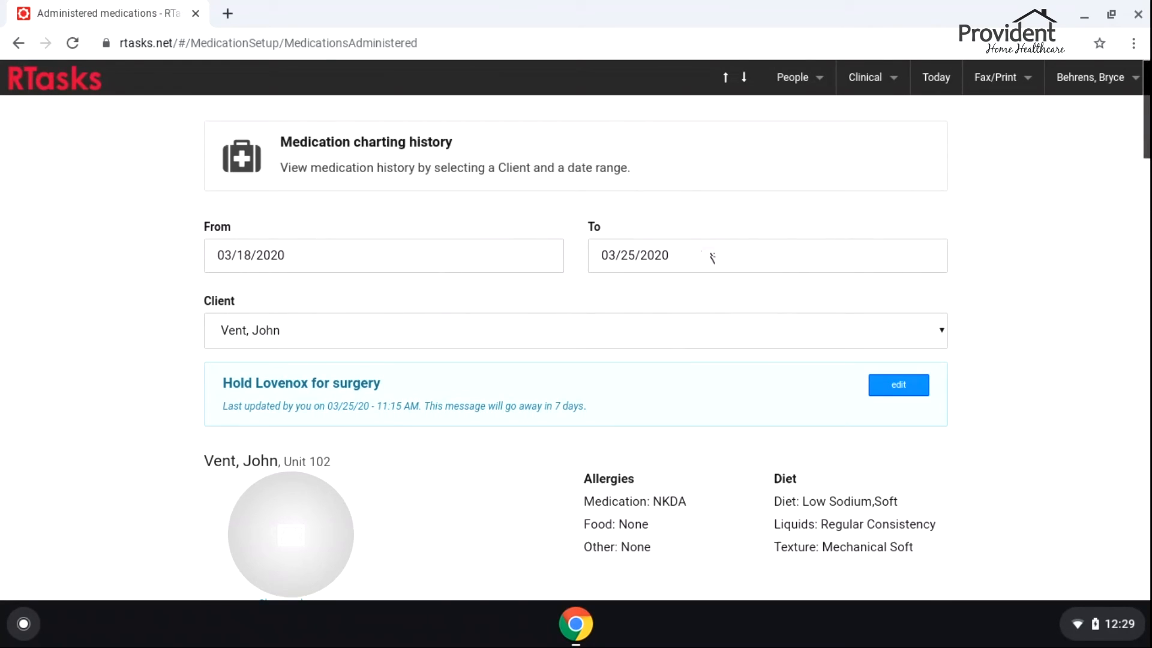
Step: Look through the client's scheduled medications in the charting history and collapse the Aspirin 07:00 AM entry
scroll(712, 258, down, 15)
scroll(712, 258, up, 5)
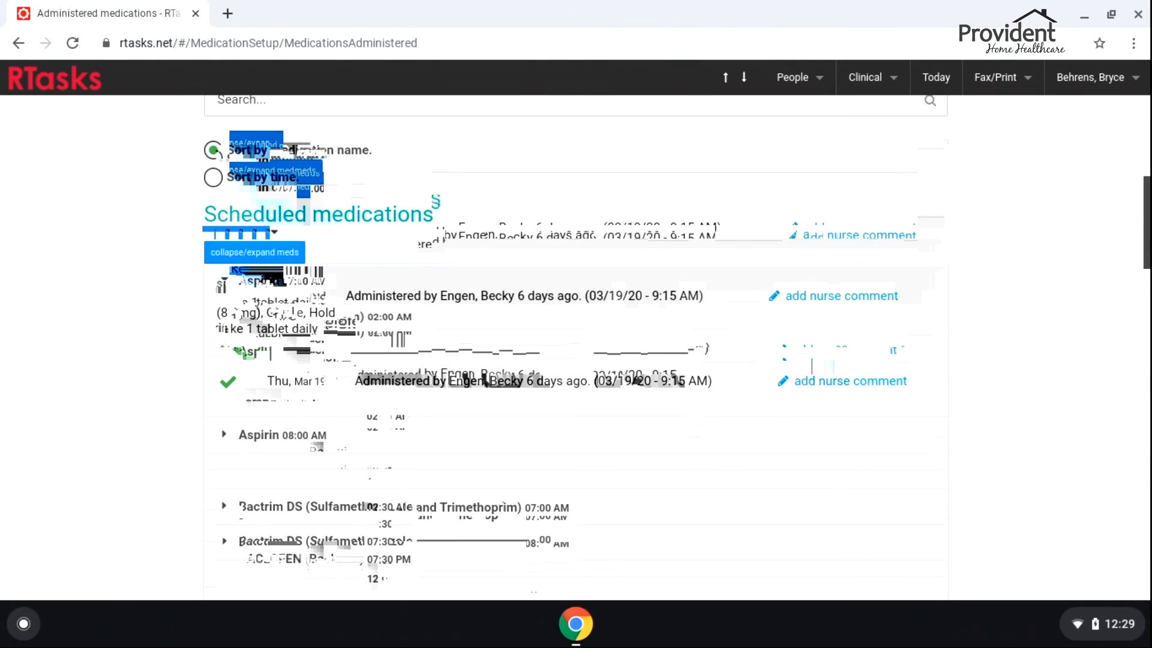
mouse_move(1149, 241)
mouse_down()
mouse_move(1148, 319)
mouse_move(1148, 237)
mouse_up()
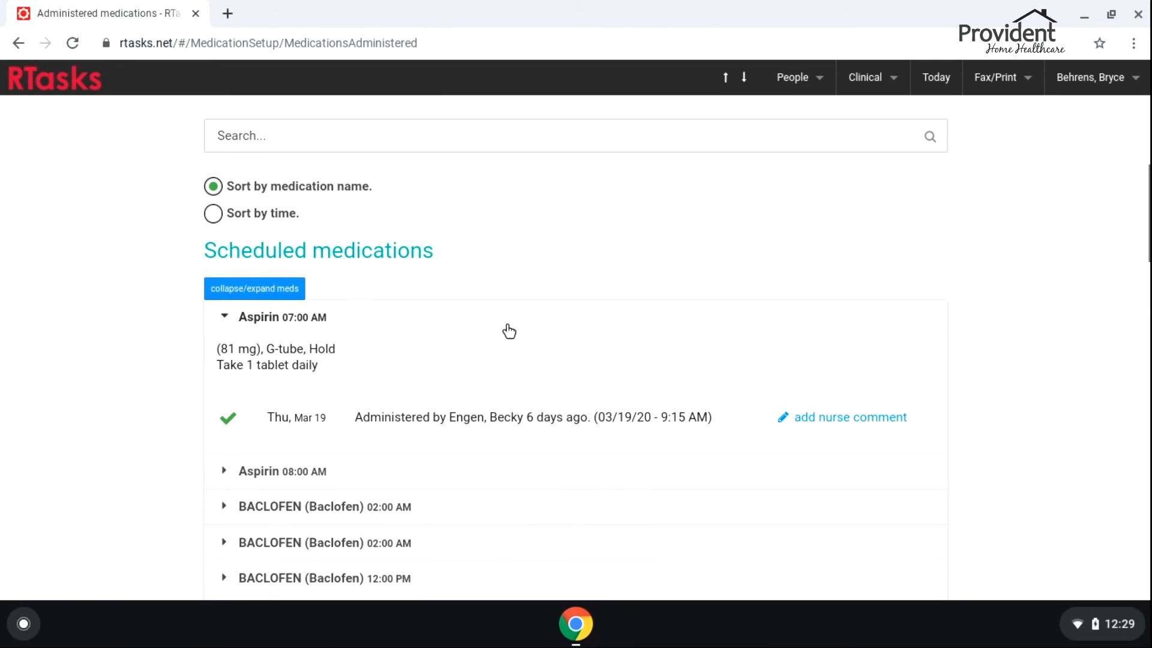
click(223, 321)
scroll(1128, 252, up, 10)
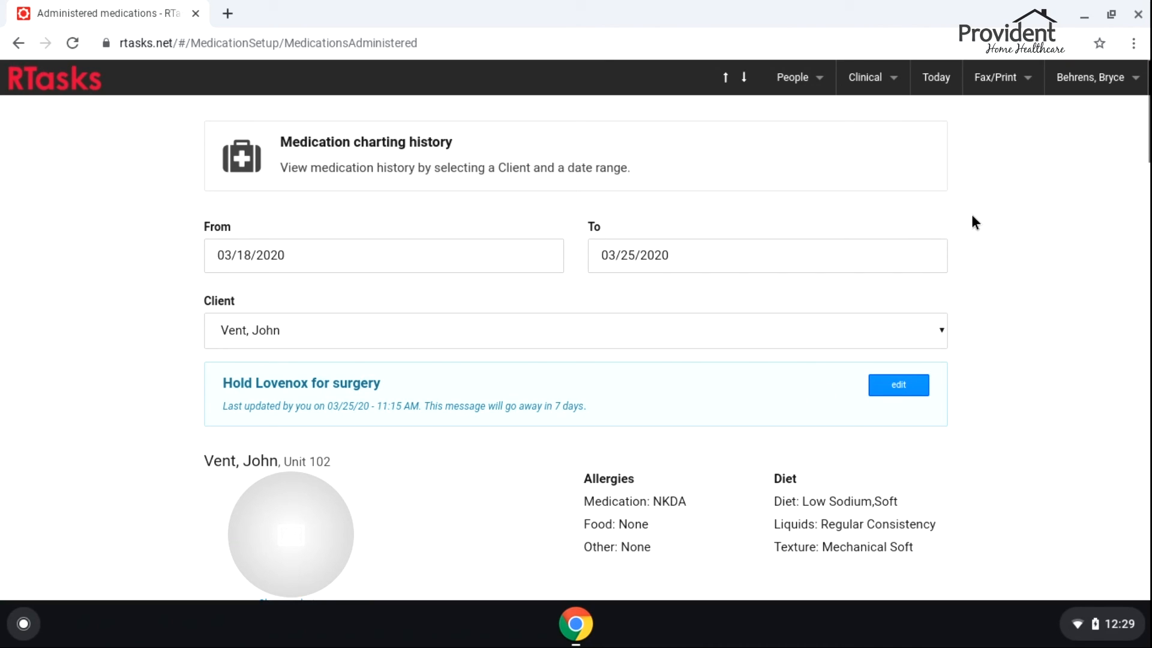
Step: Display the available clinical functions for review
click(858, 83)
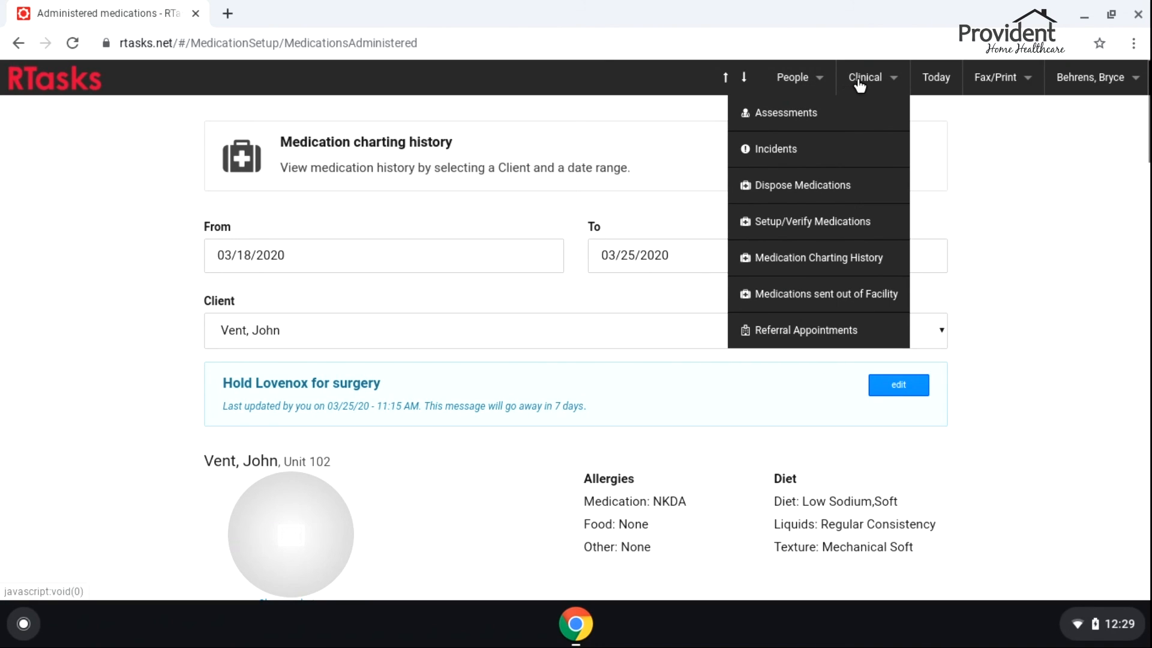
mouse_move(866, 79)
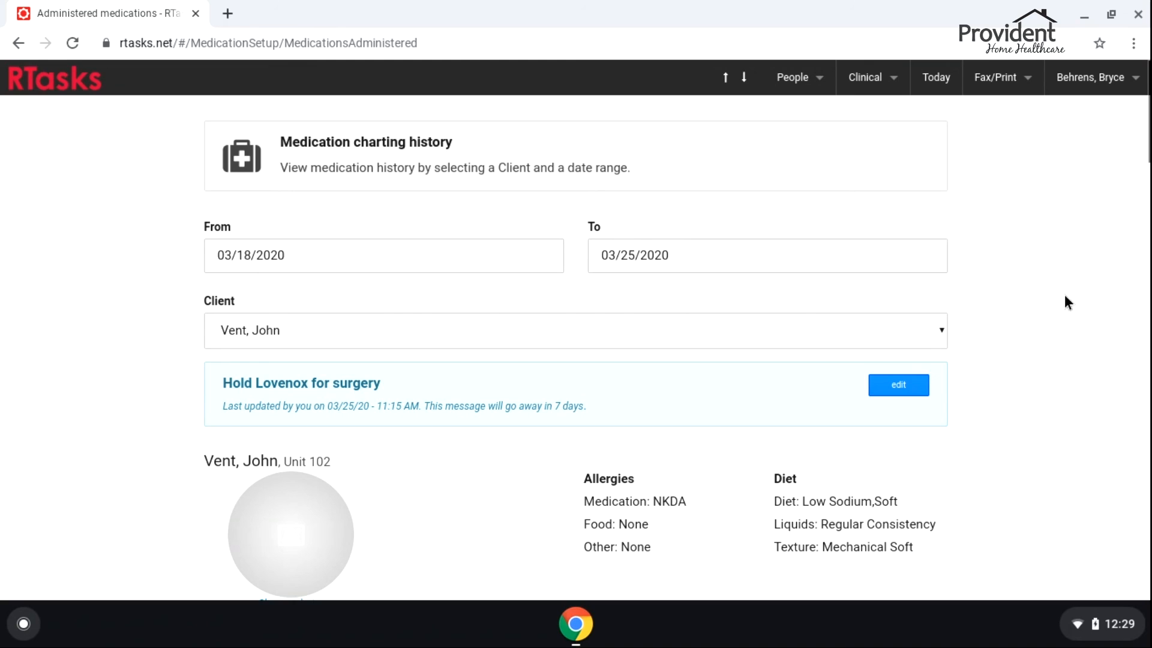
scroll(1064, 295, down, 1)
scroll(1082, 204, up, 1)
click(867, 78)
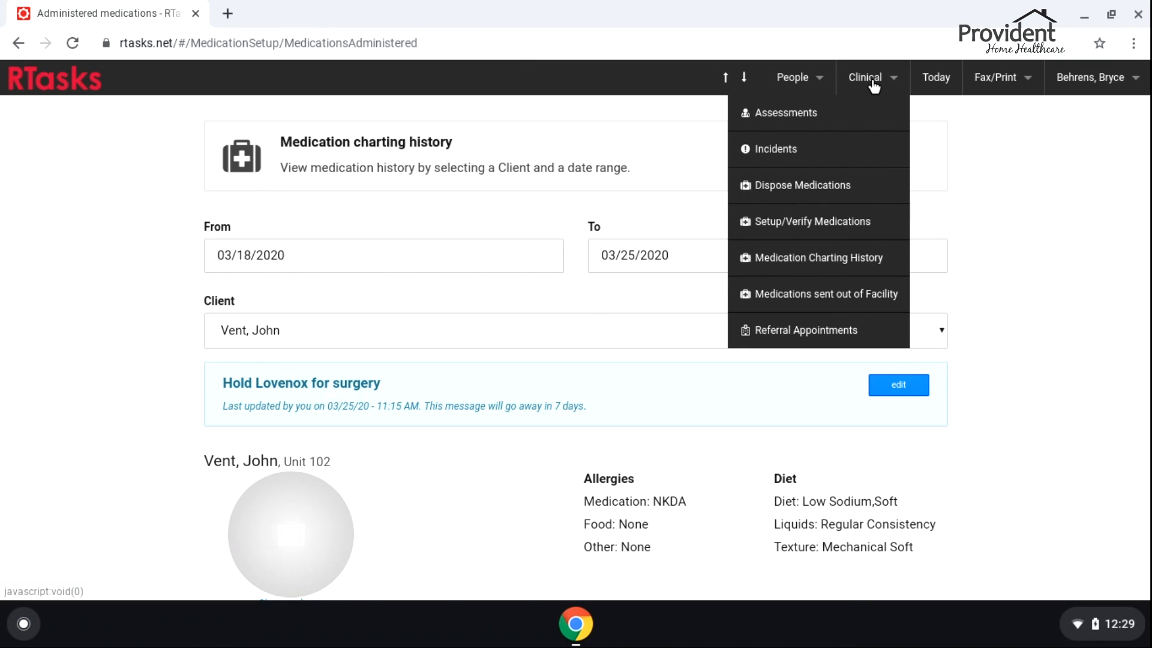